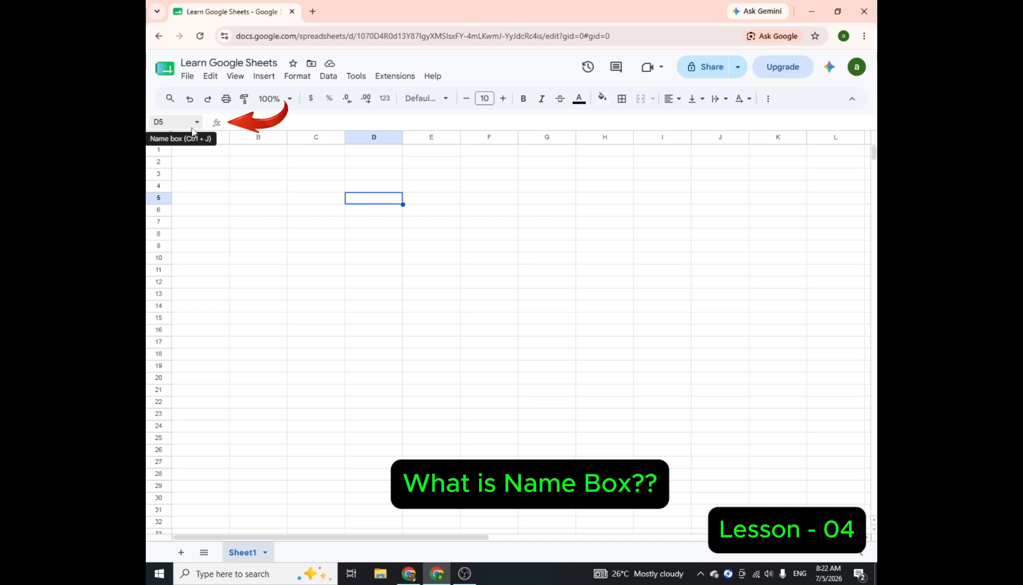
Step: Open the Name box's named-ranges list, close it, and select cell A5, cell A2 and the range A2:C8 in turn
left_click(196, 123)
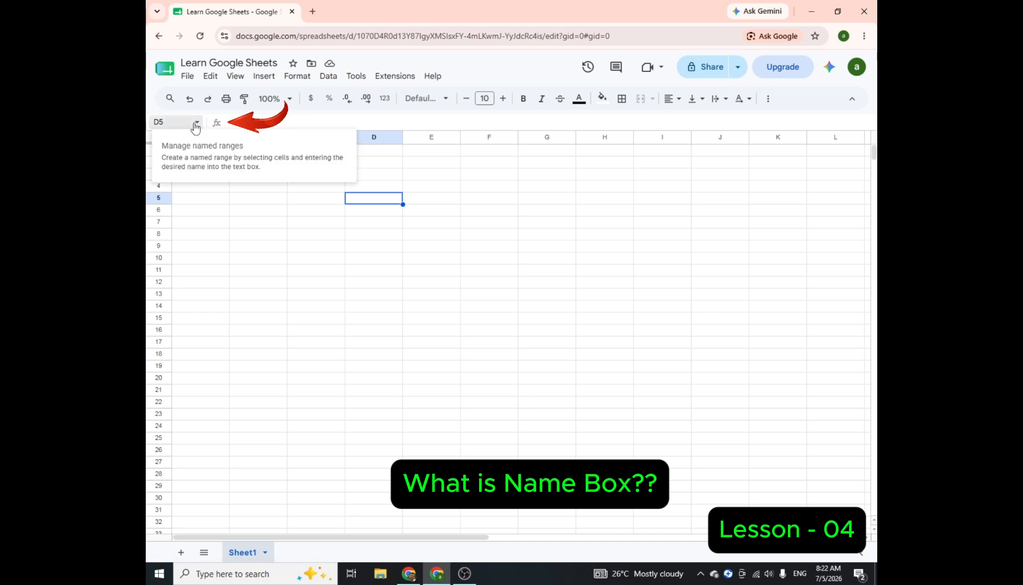
left_click(209, 199)
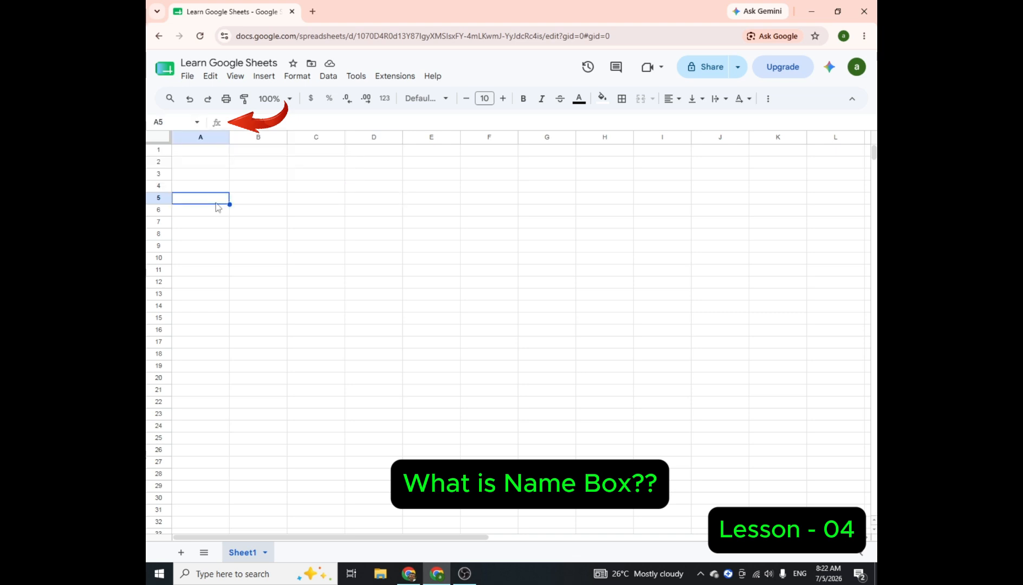
left_click(206, 166)
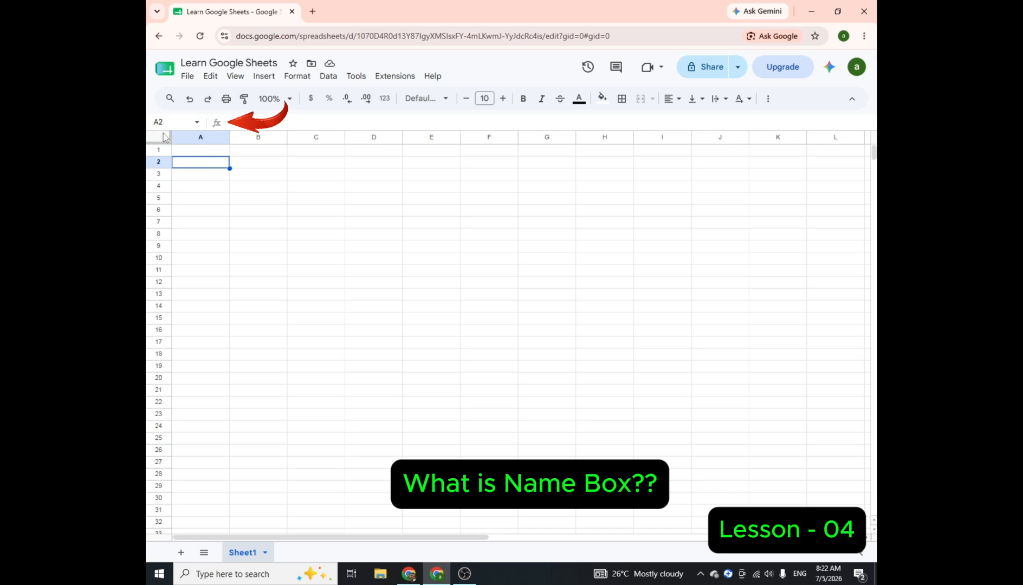
left_click_drag(184, 167, 325, 242)
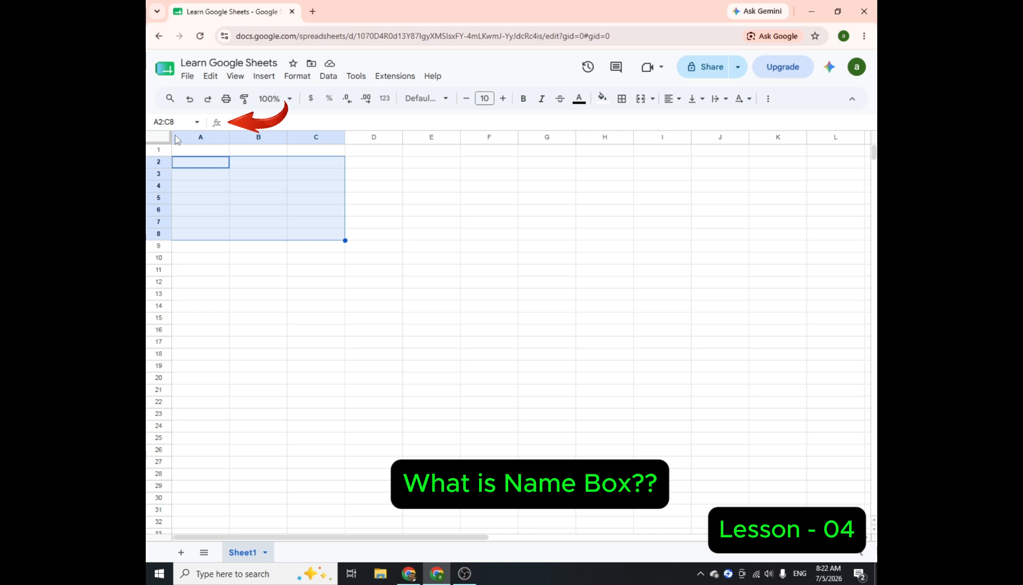
Step: Select single cells one after another across the sheet, including A2, C9, A1 and C1, finishing on D8
left_click(189, 170)
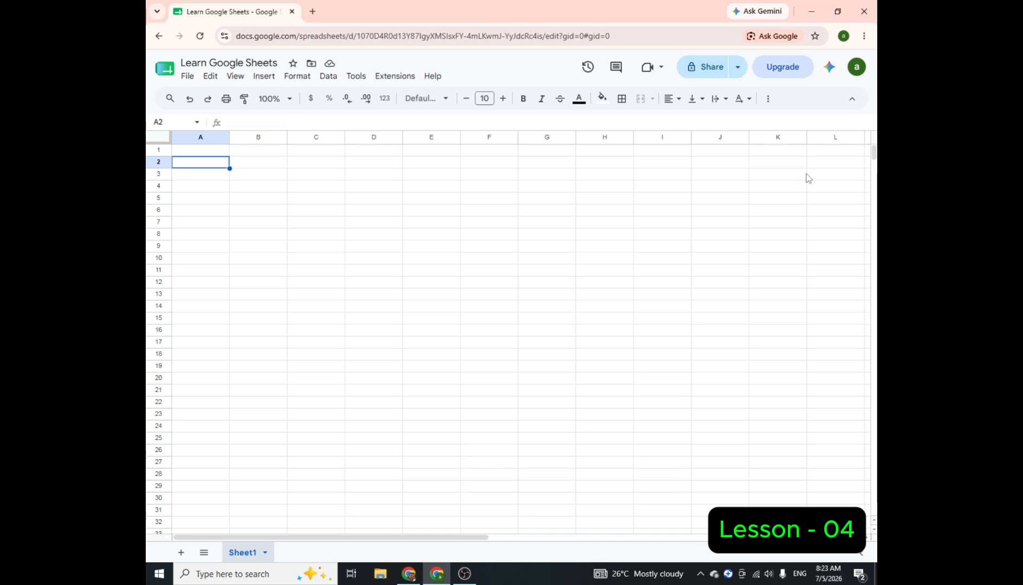
left_click(306, 242)
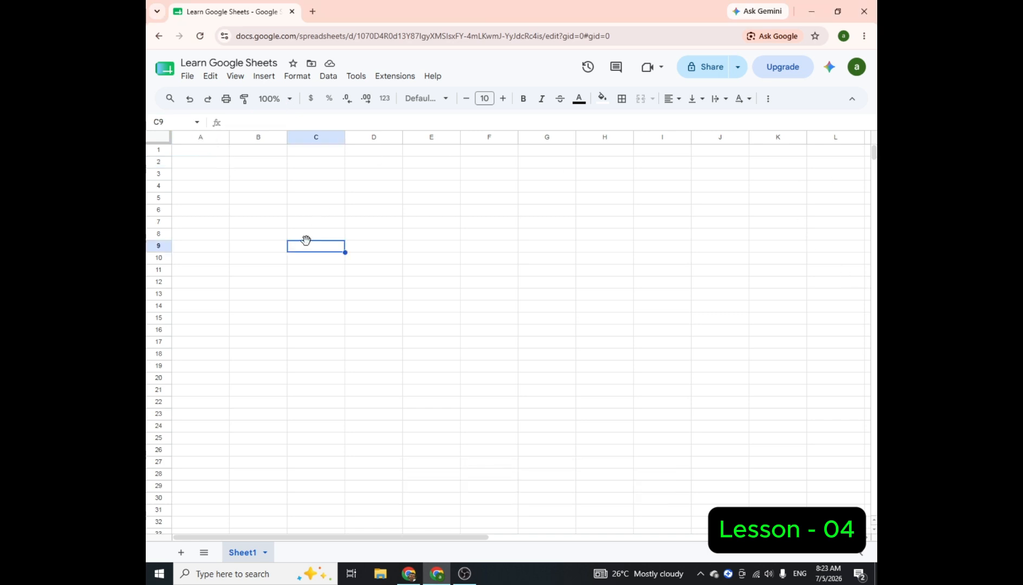
left_click(190, 153)
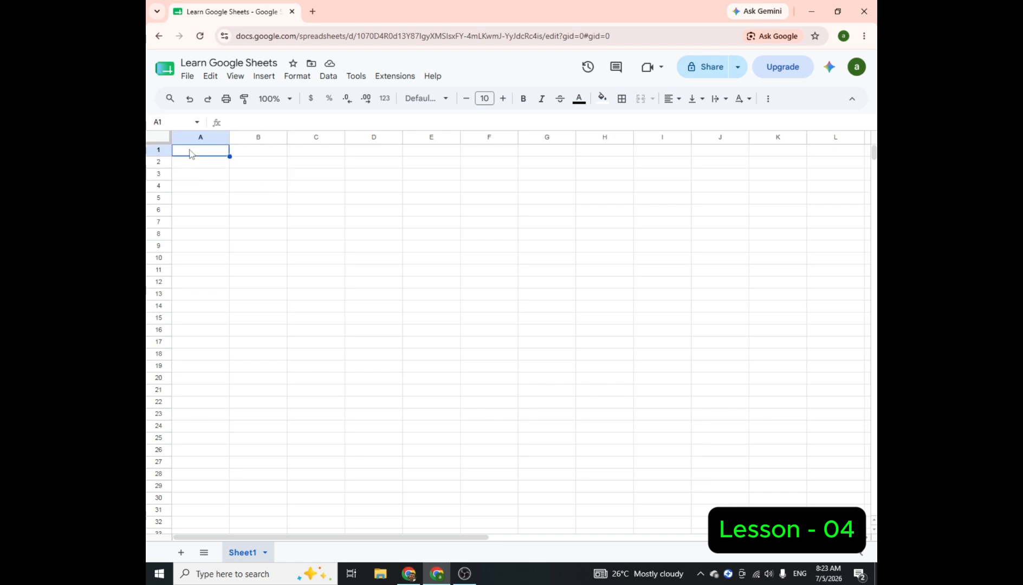
left_click(292, 248)
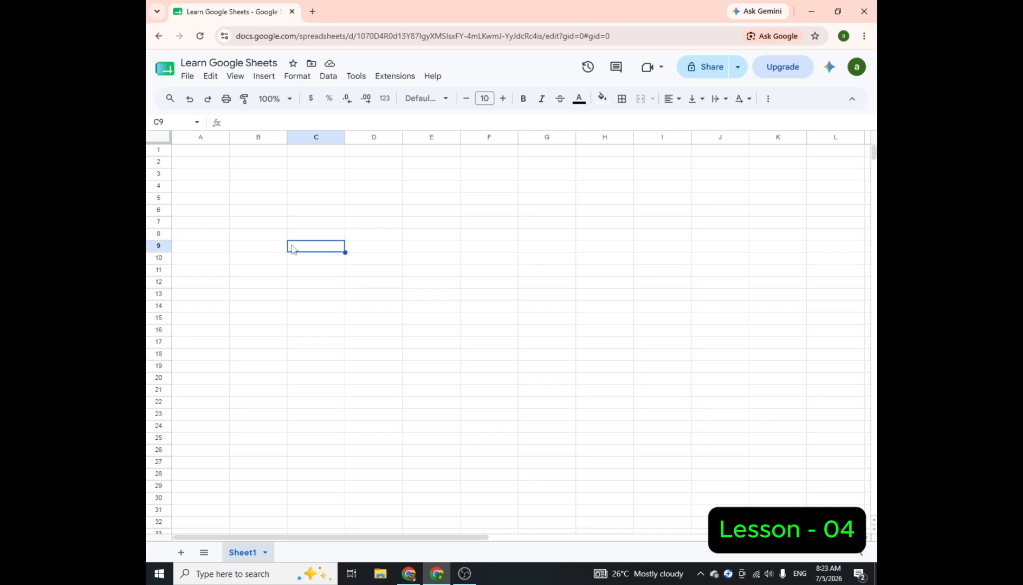
left_click(187, 150)
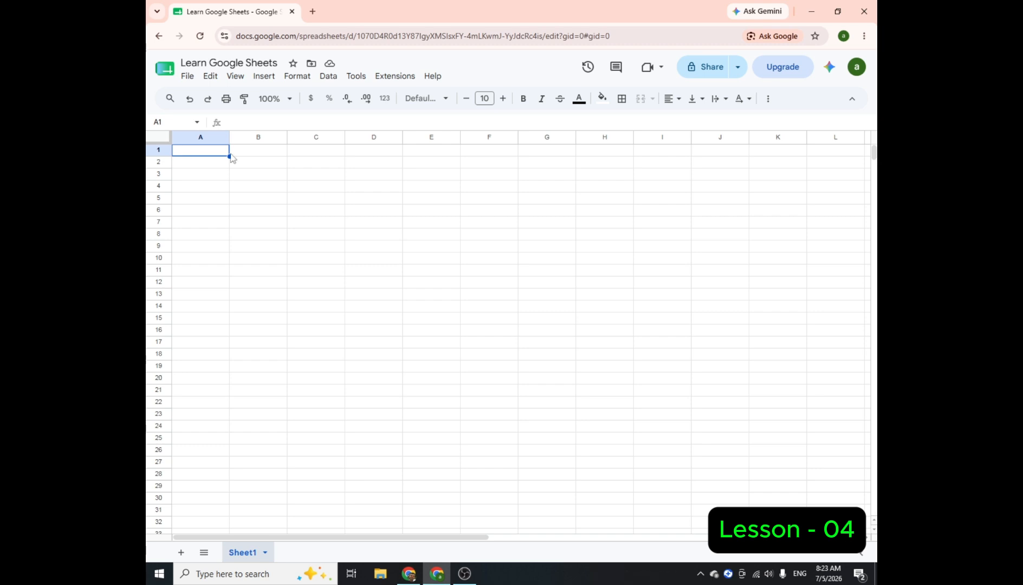
left_click(322, 155)
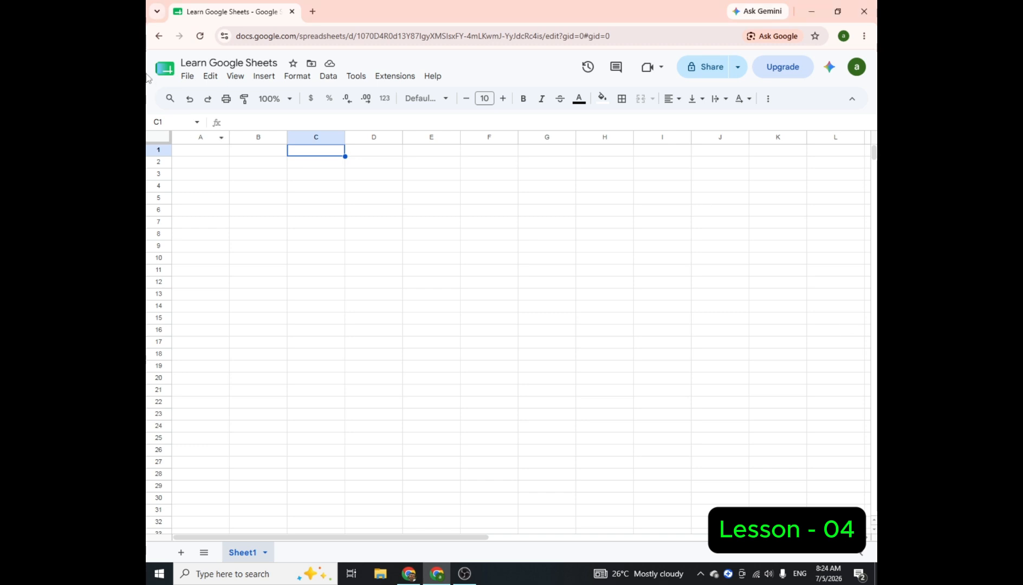
left_click(404, 177)
left_click(353, 239)
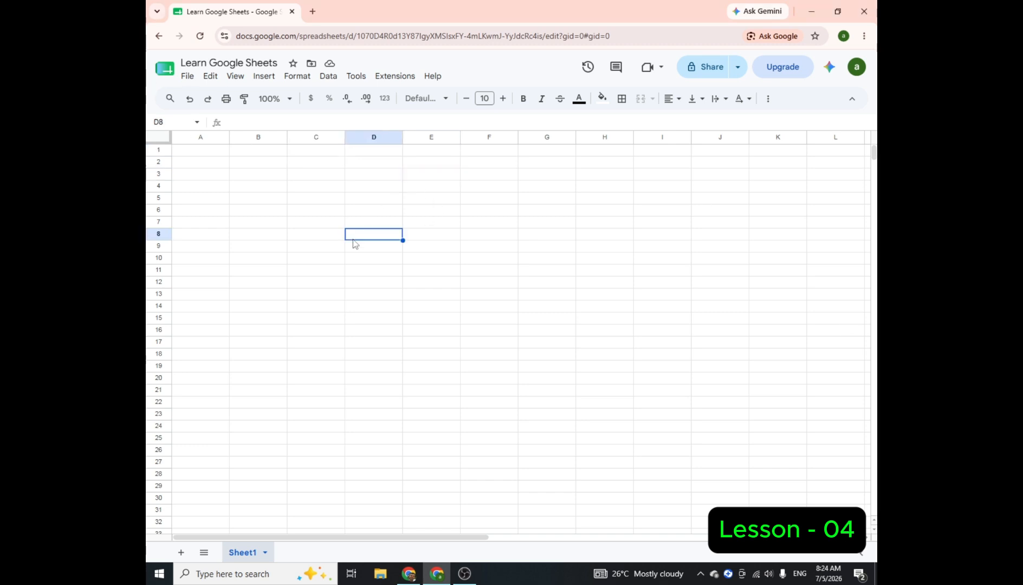
Step: Starting from B8, move the active cell one cell at a time through A6, A4, B5, B3 and E6 to C5
left_click(248, 237)
key("Right")
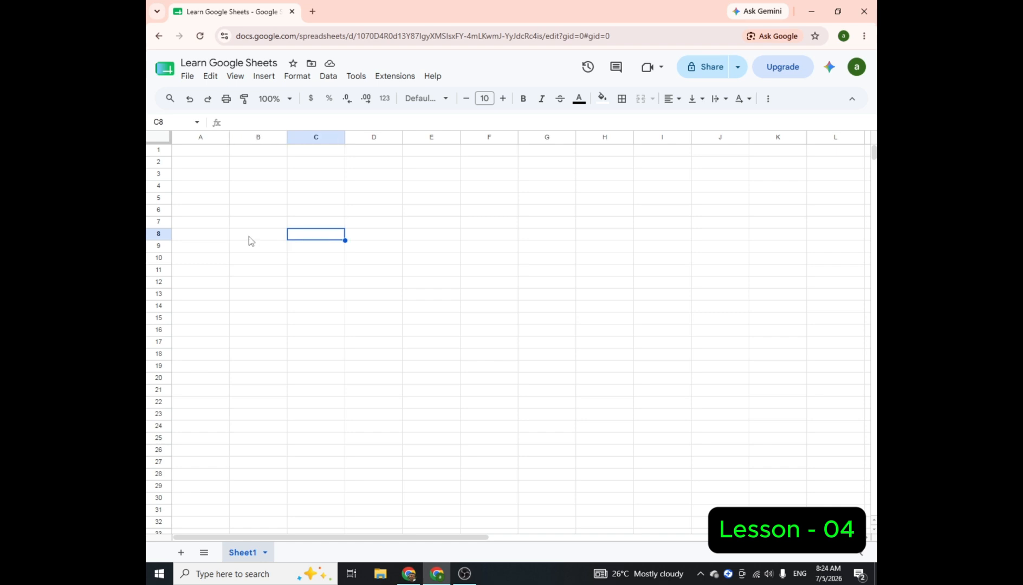
key("Left")
key("Left")
key("Up")
key("Up")
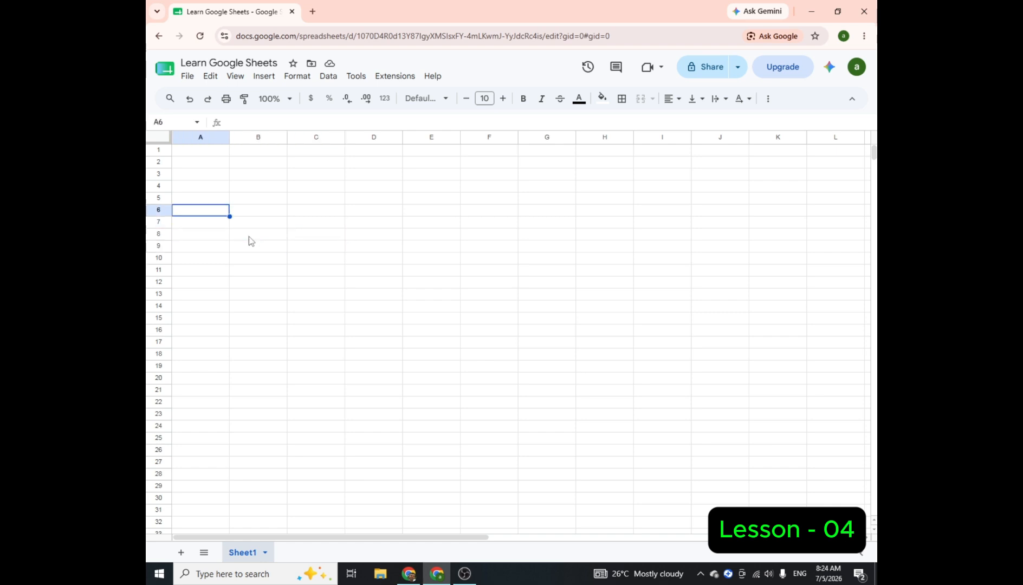
key("Right")
key("Up")
key("Up")
key("Left")
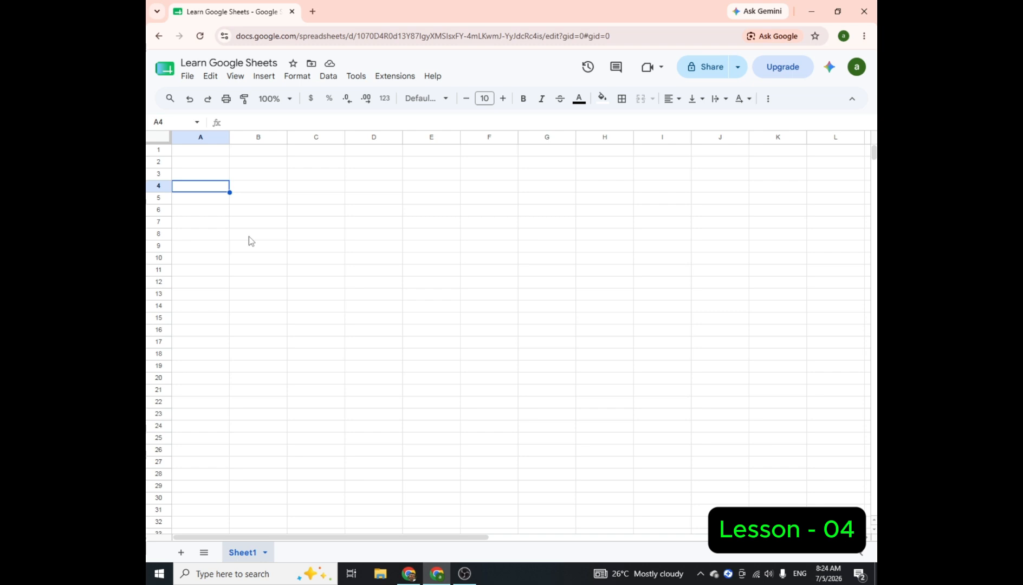
key("Down")
key("Down")
key("Right")
key("Up")
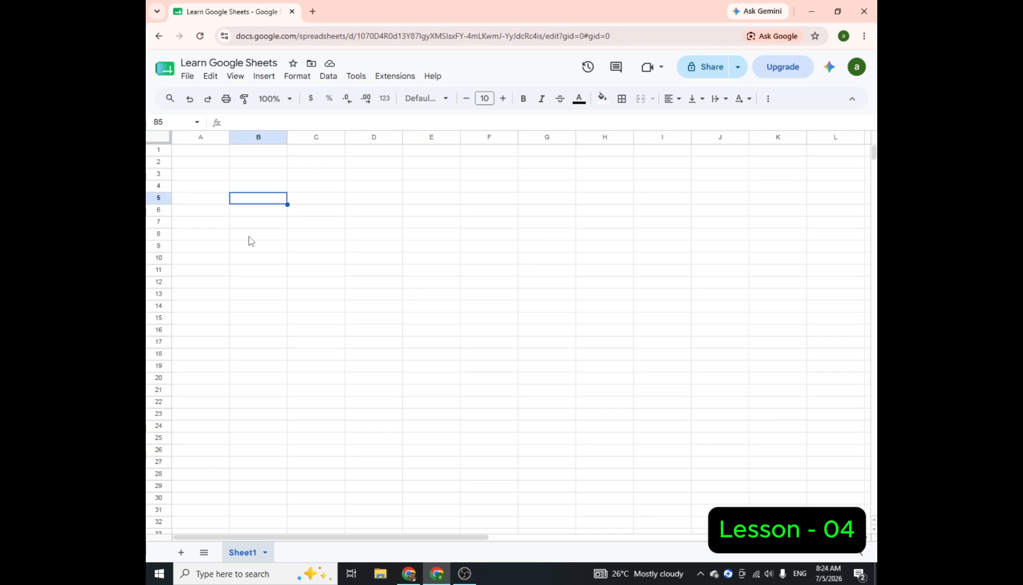
key("Left")
key("Up")
key("Up")
key("Up")
key("Right")
key("Down")
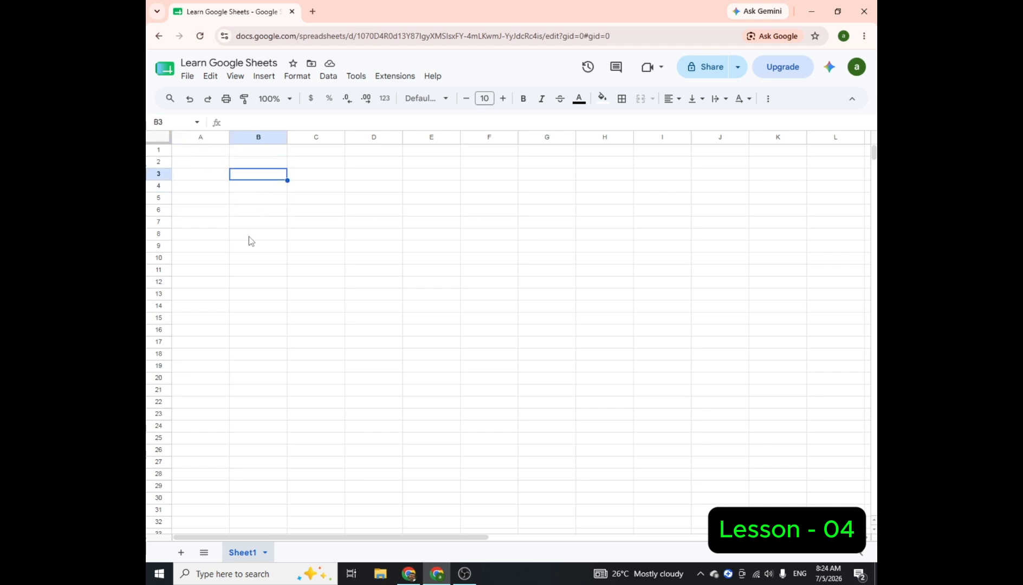
key("Down")
key("Down")
key("Down")
key("Right")
key("Right")
key("Right")
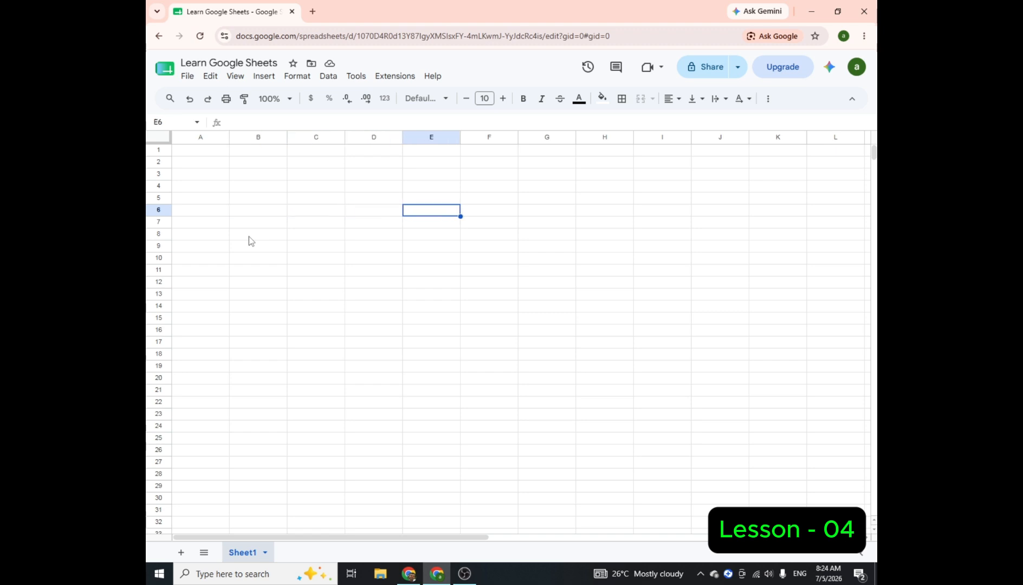
key("Up")
key("Left")
key("Left")
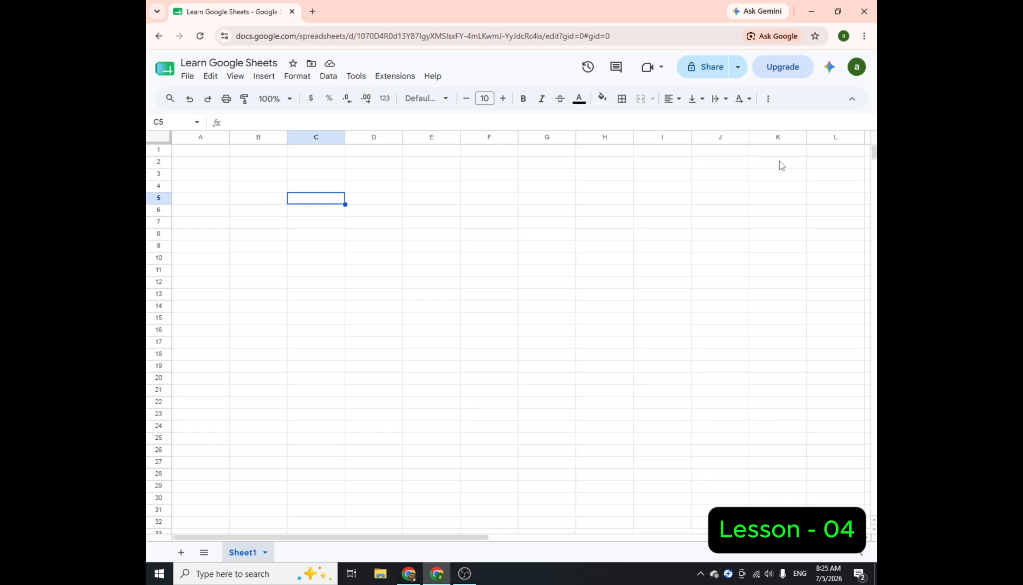
Step: Select the non-adjacent cells A1, C4 and B10 together, and clear the multiple selection by selecting G17
left_click(206, 152)
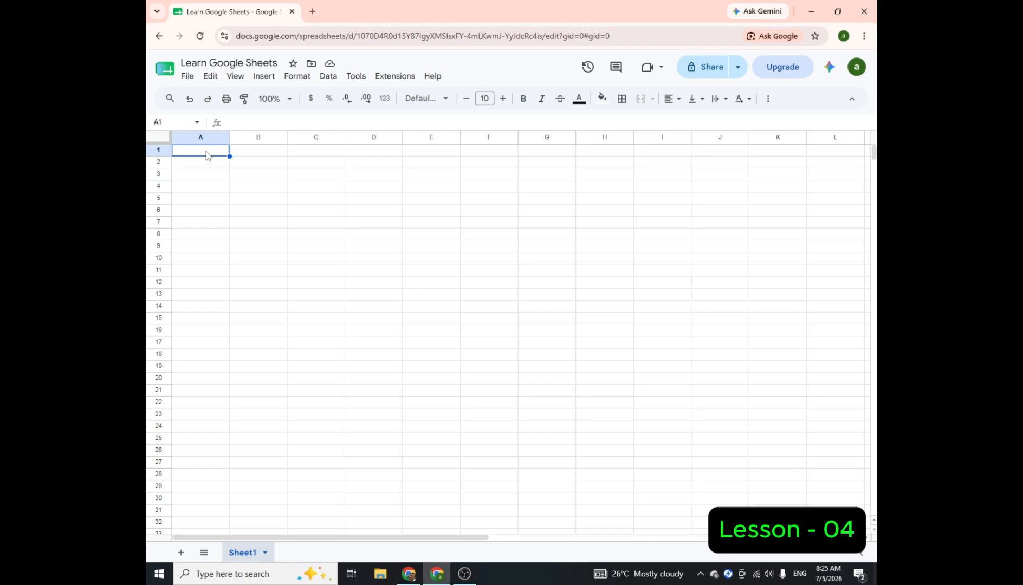
left_click(301, 188)
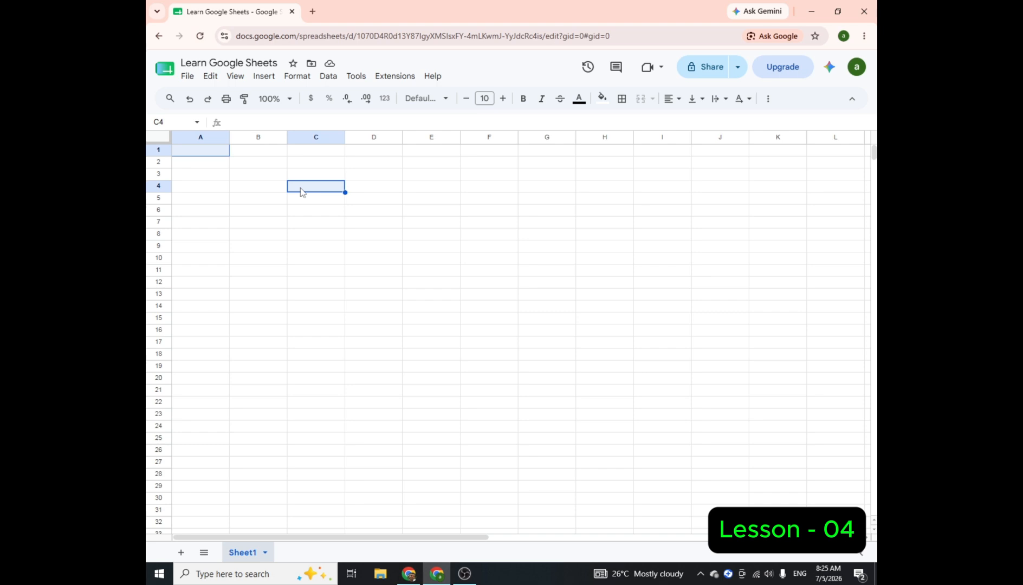
left_click(256, 261, "ctrl")
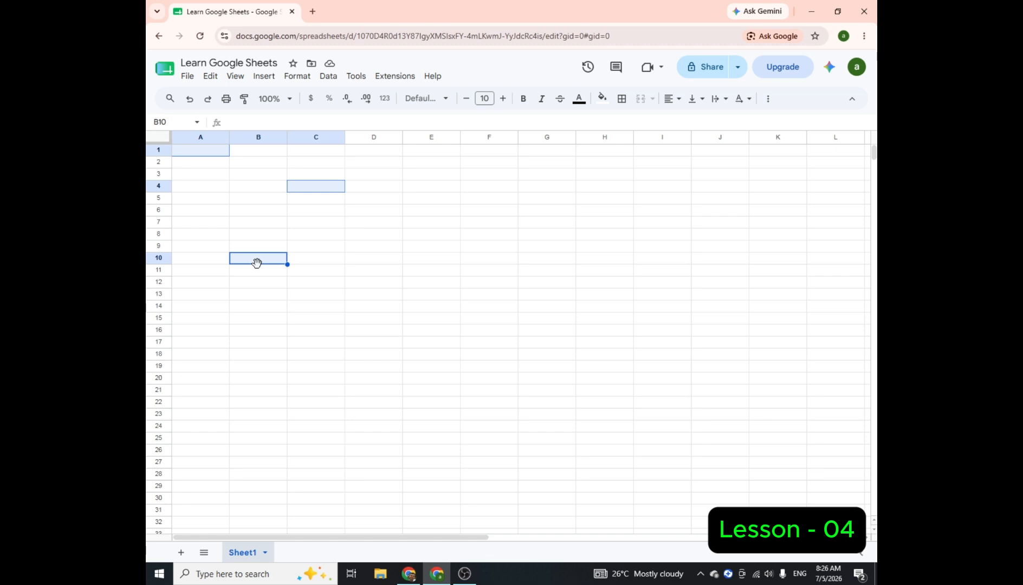
left_click(553, 339)
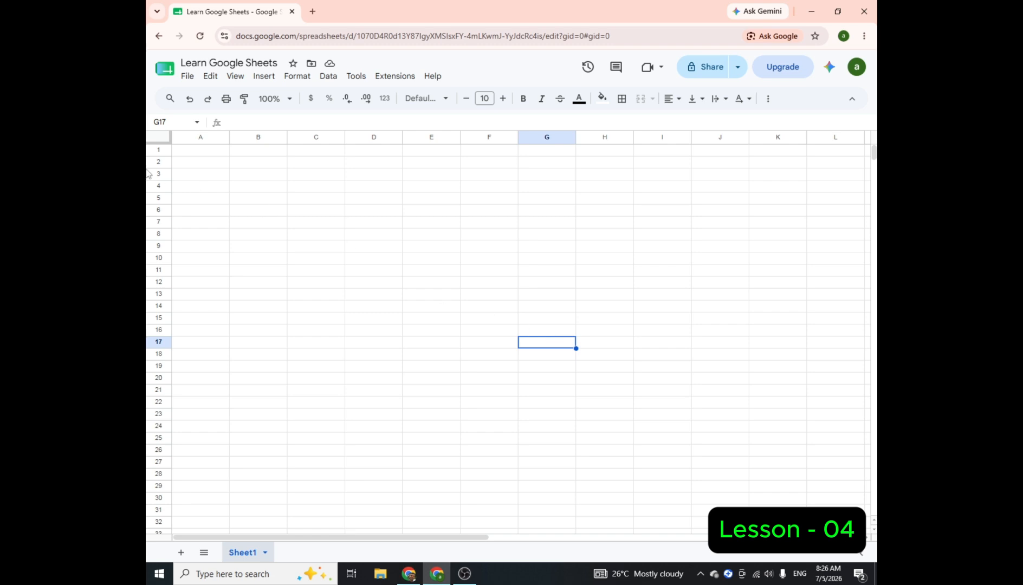
Step: Select the entire columns A, B, C and D one after another, and return to the single cell B4
left_click(196, 134)
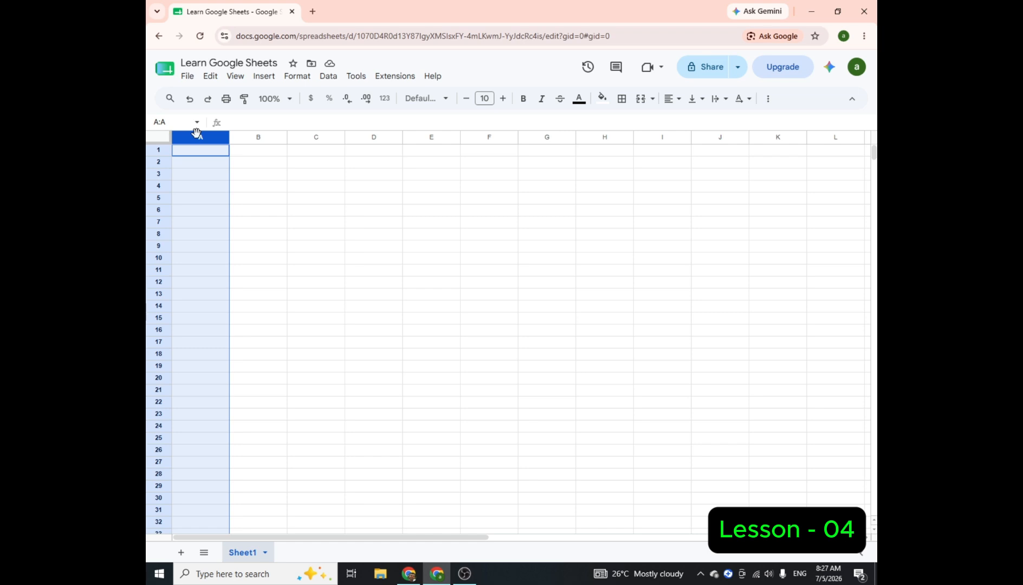
left_click(248, 141)
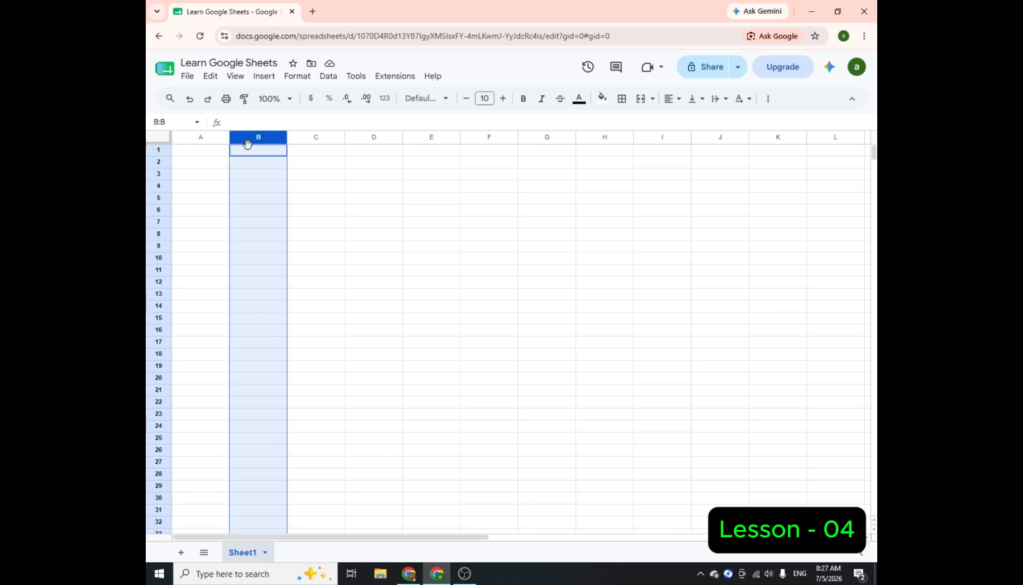
left_click(306, 138)
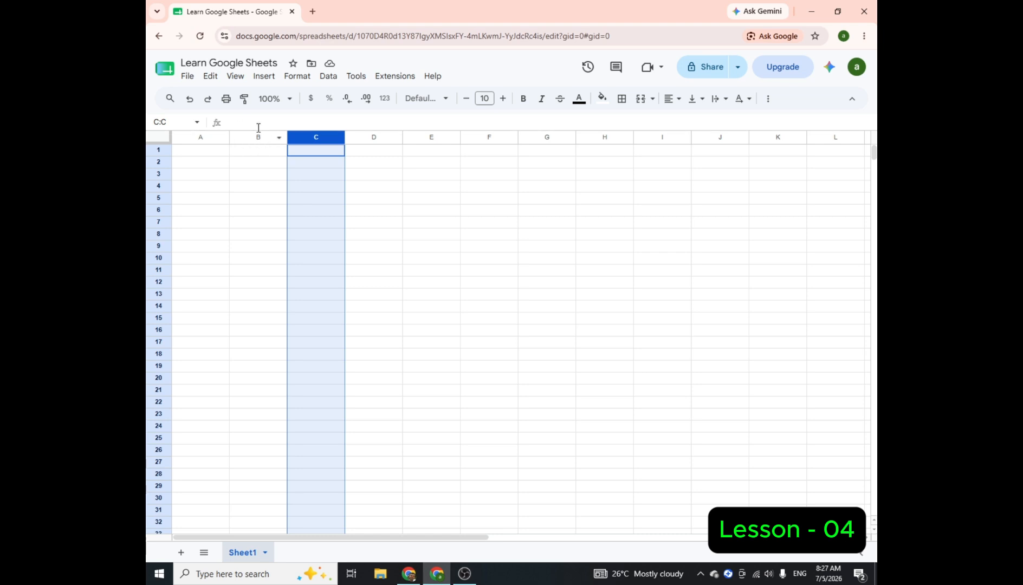
left_click(364, 135)
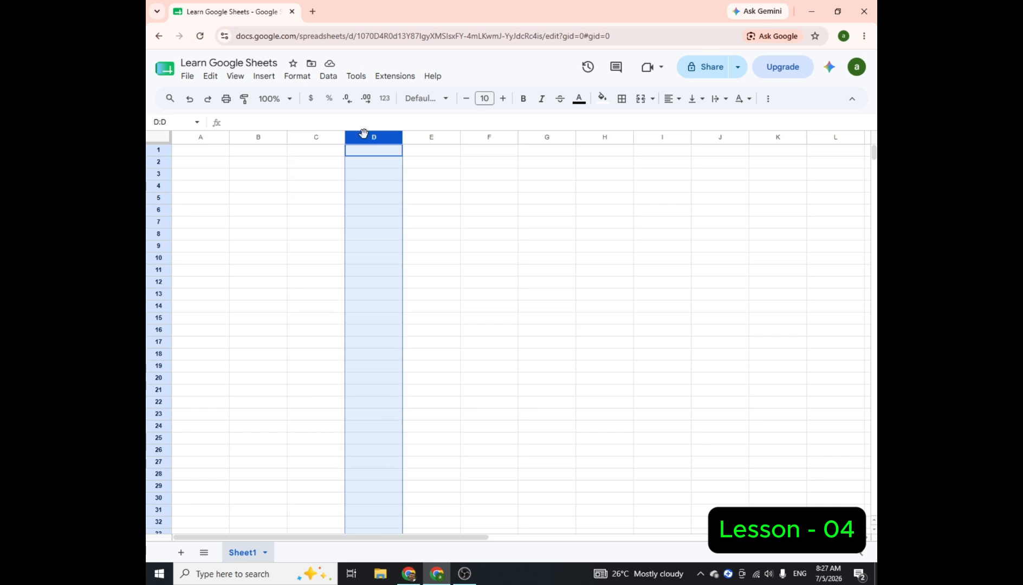
left_click(237, 190)
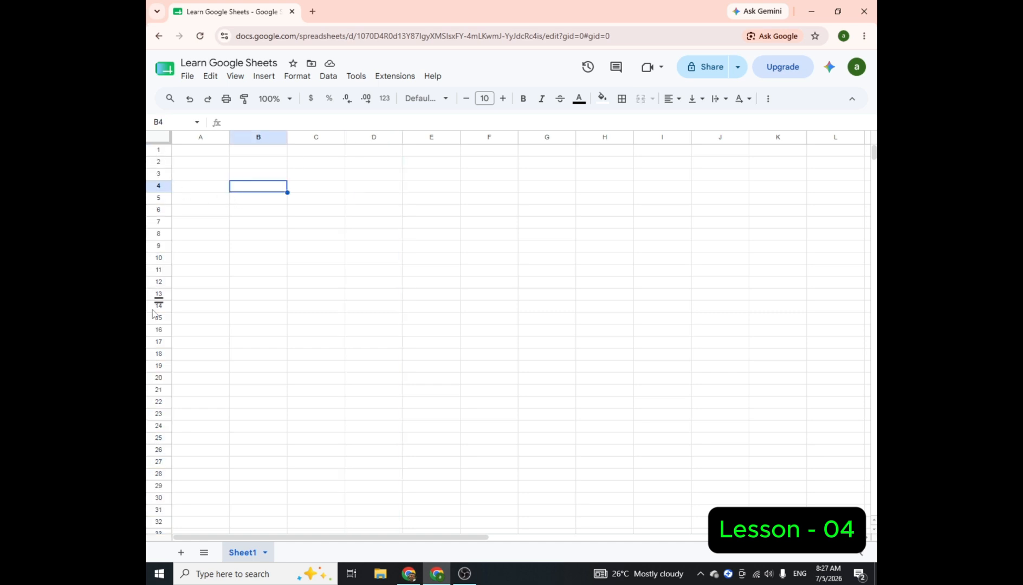
Step: Select the entire rows 1, 4, 3 and 10 one after another
left_click(155, 149)
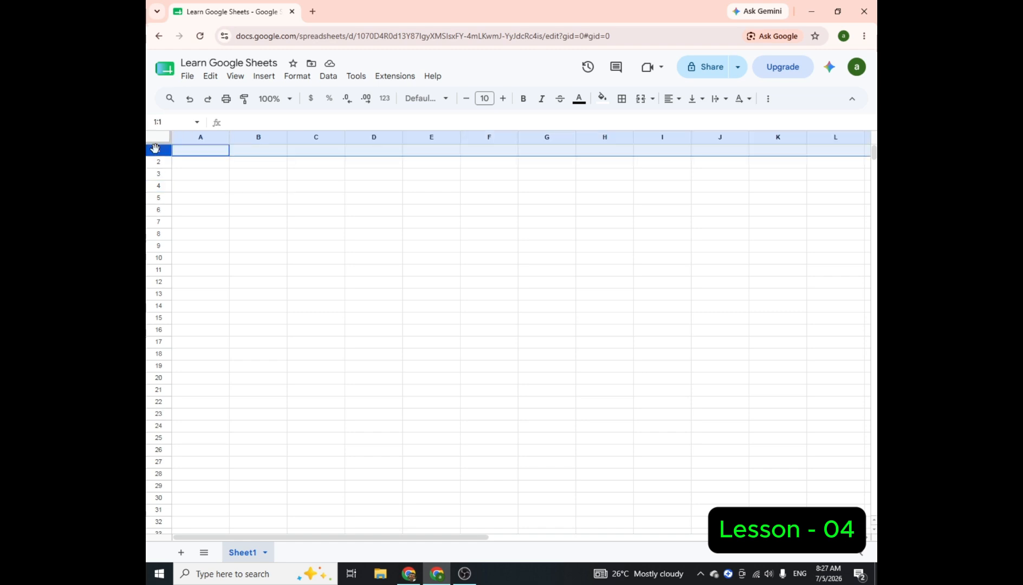
left_click(157, 185)
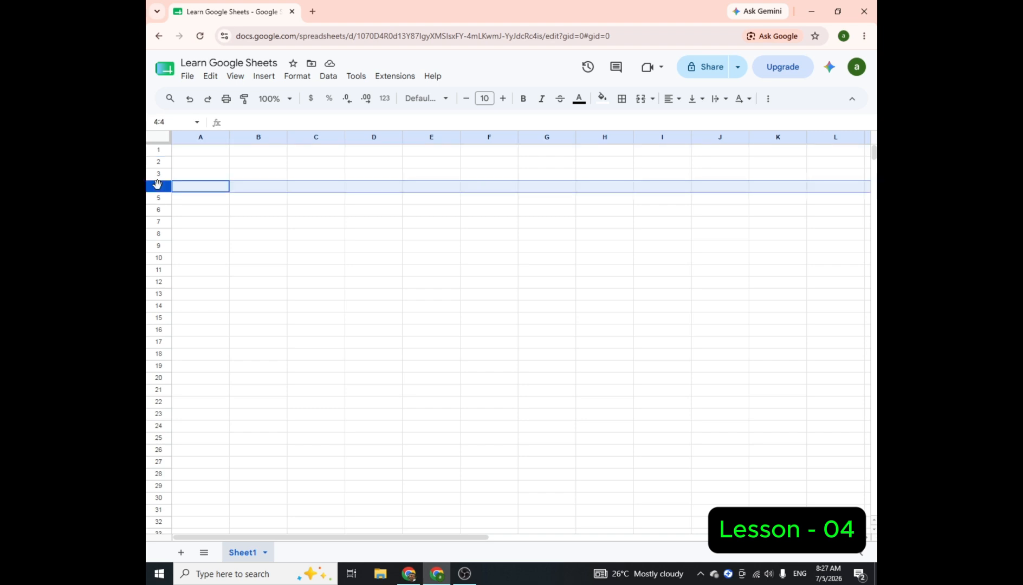
left_click(157, 173)
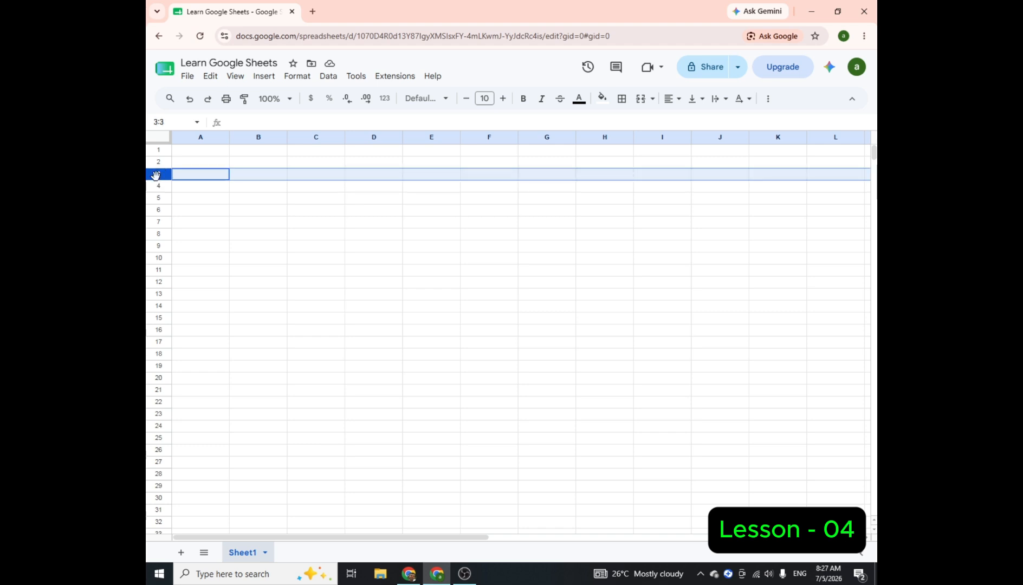
left_click(159, 258)
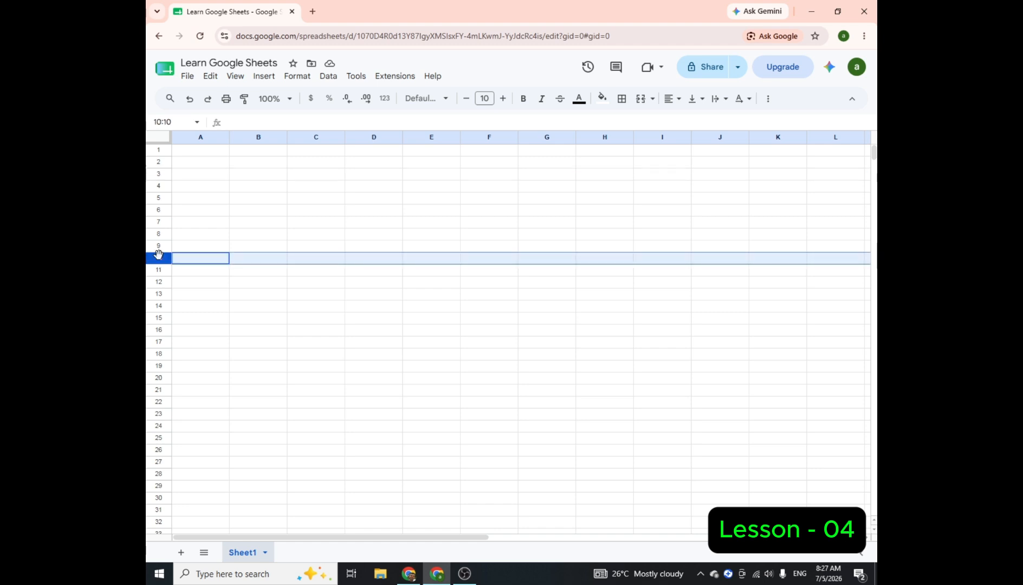
Step: Select the non-adjacent columns A and C together, clear that selection at D3, and select columns A and D together
left_click(192, 136)
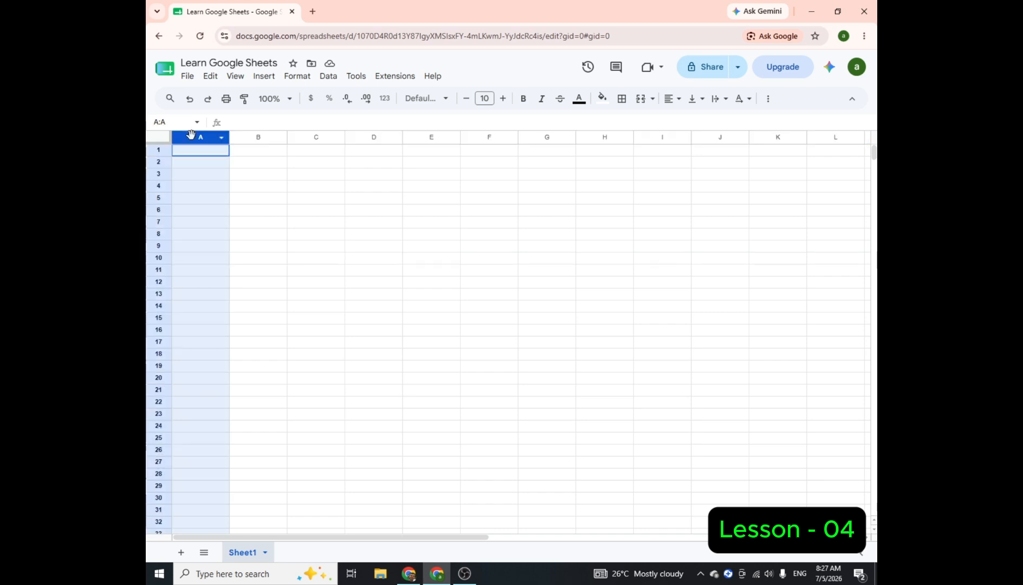
left_click(316, 138, "ctrl")
left_click(400, 175)
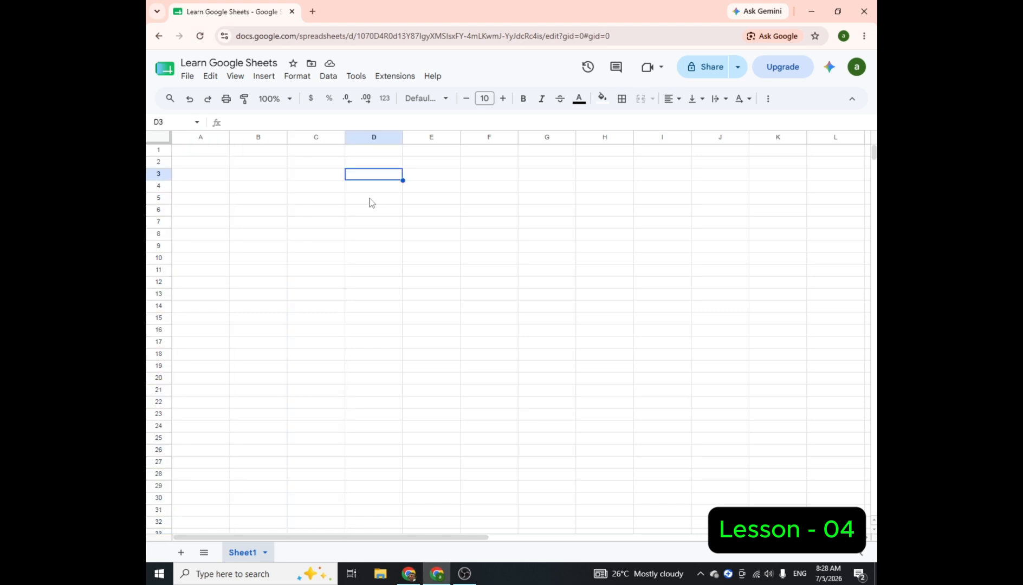
left_click(190, 138)
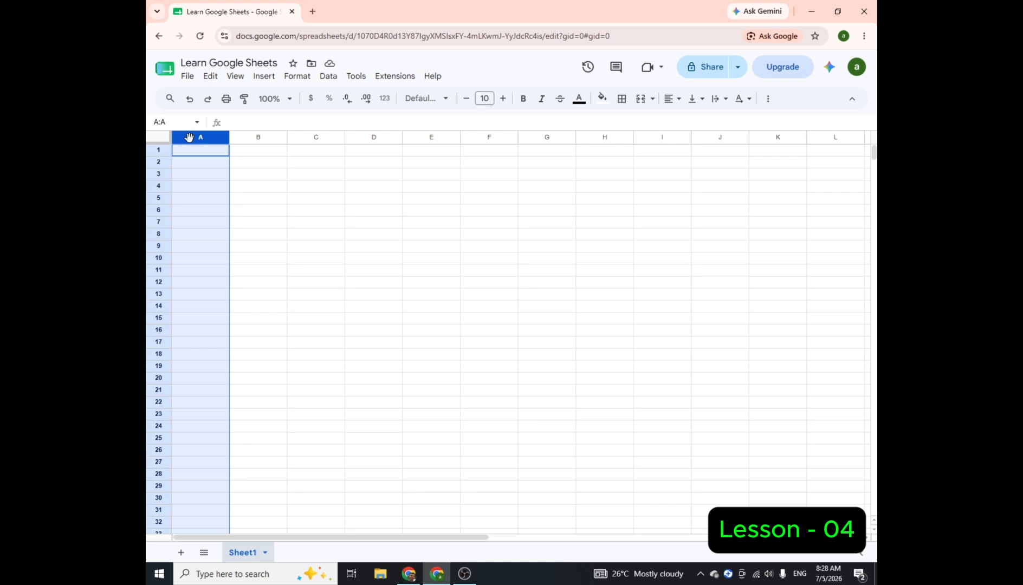
left_click(364, 137, "ctrl")
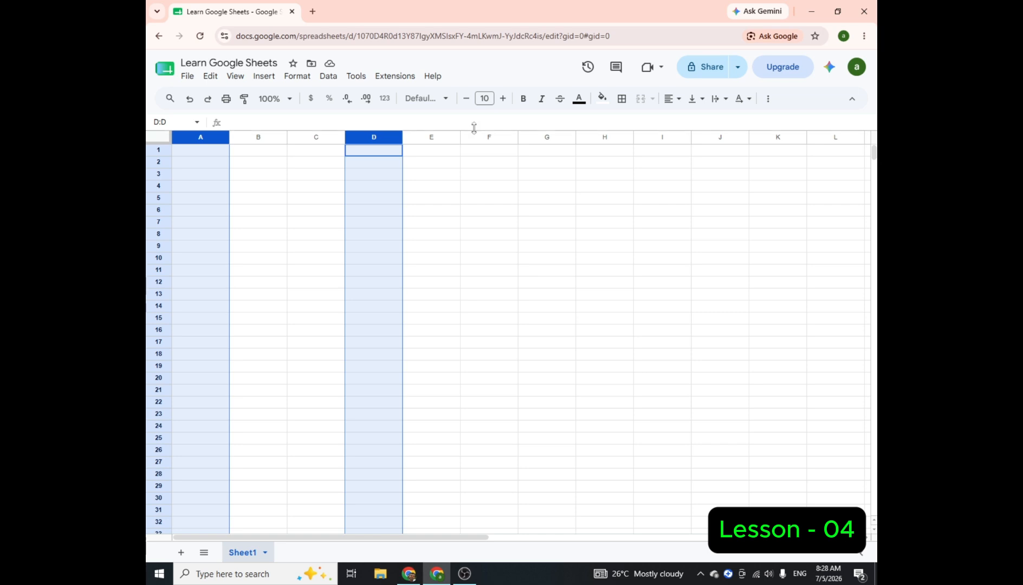
Step: Add column G to the selected columns A and D, and clear the multiple selection at E9
left_click(546, 138, "ctrl")
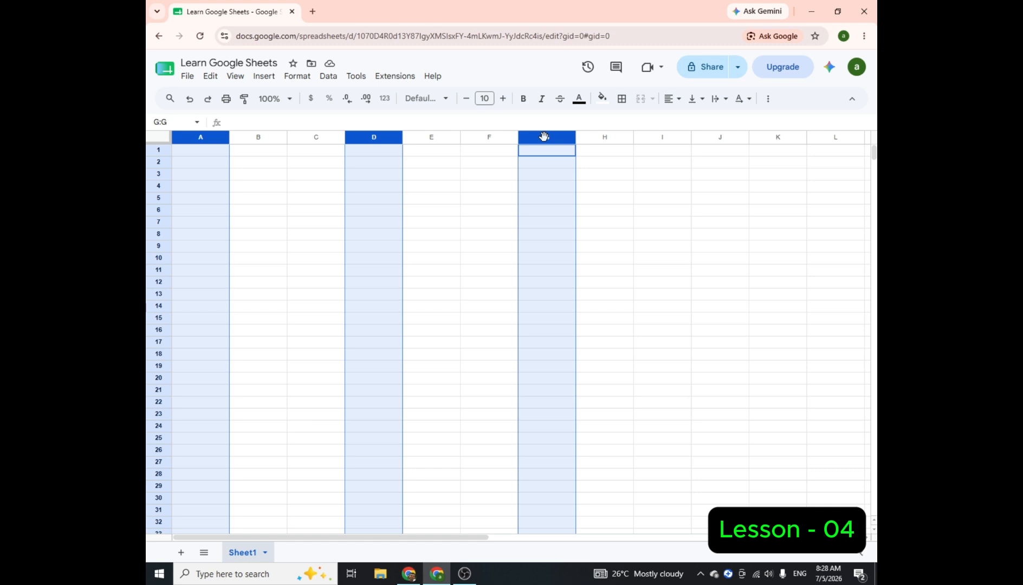
left_click(440, 247)
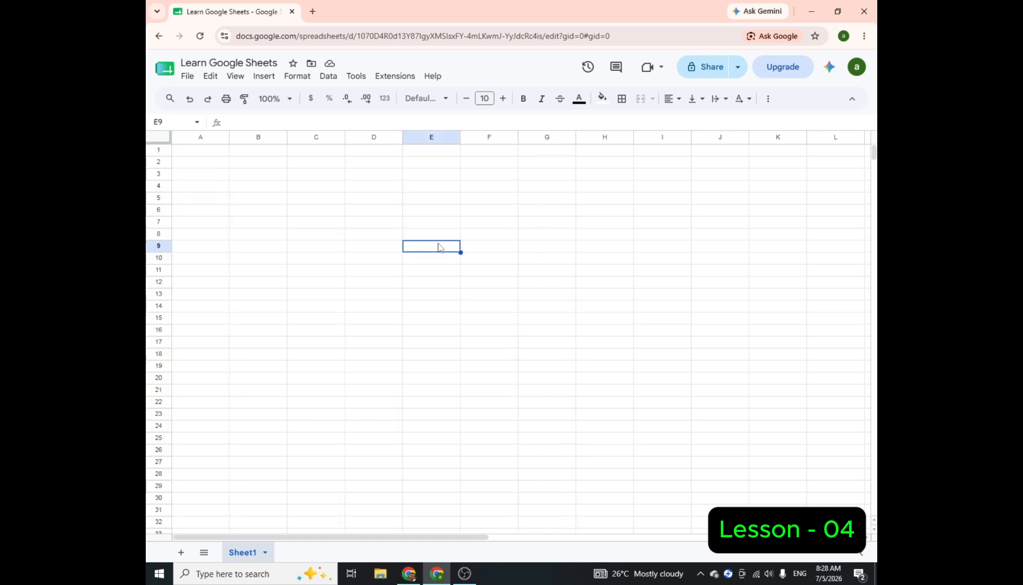
Step: Select the non-adjacent rows 2, 8, 16 and 22 together, and clear the multiple selection at H20
left_click(154, 162)
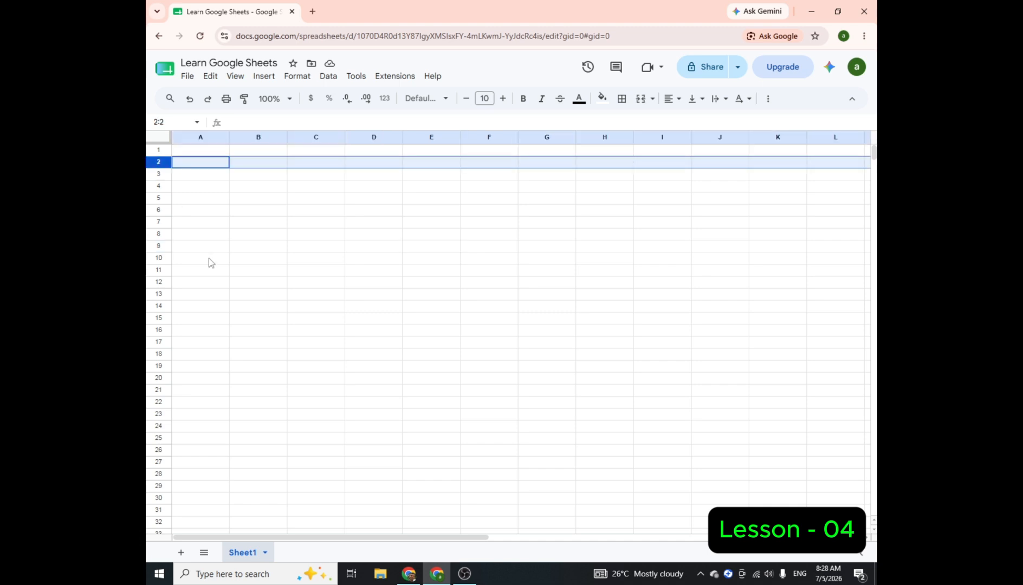
left_click(162, 237, "ctrl")
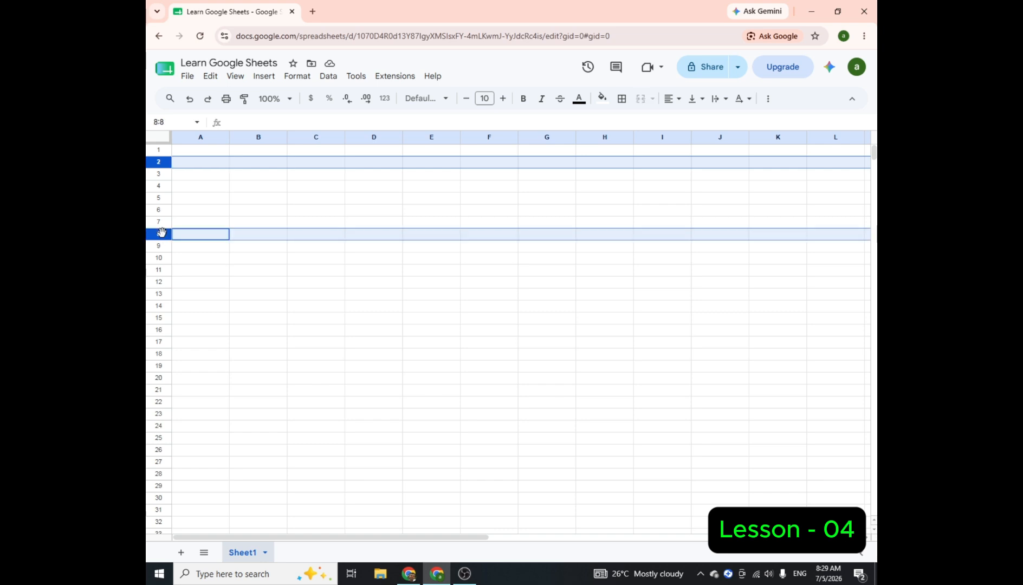
left_click(159, 330, "ctrl")
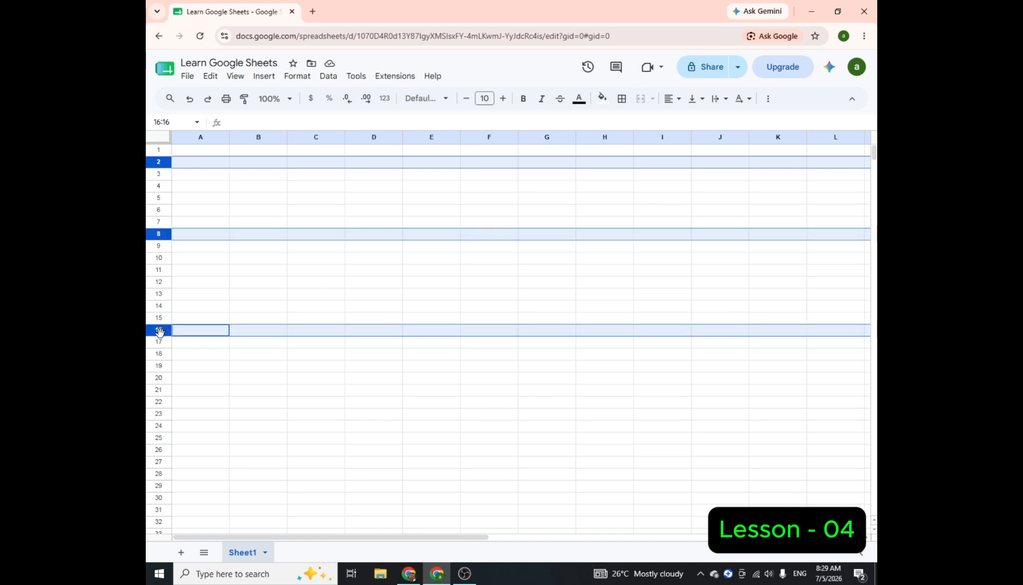
left_click(160, 401, "ctrl")
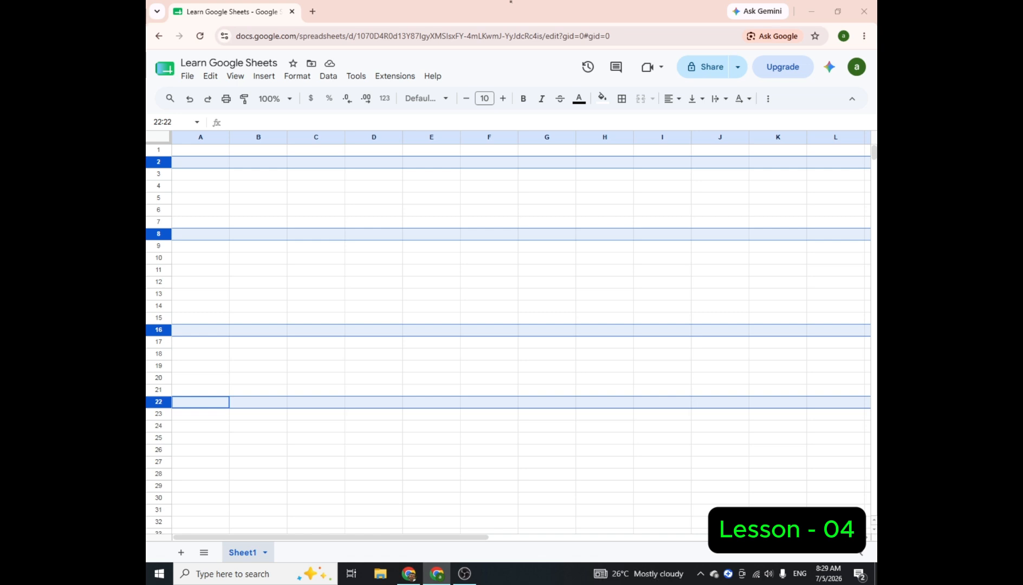
left_click(615, 382)
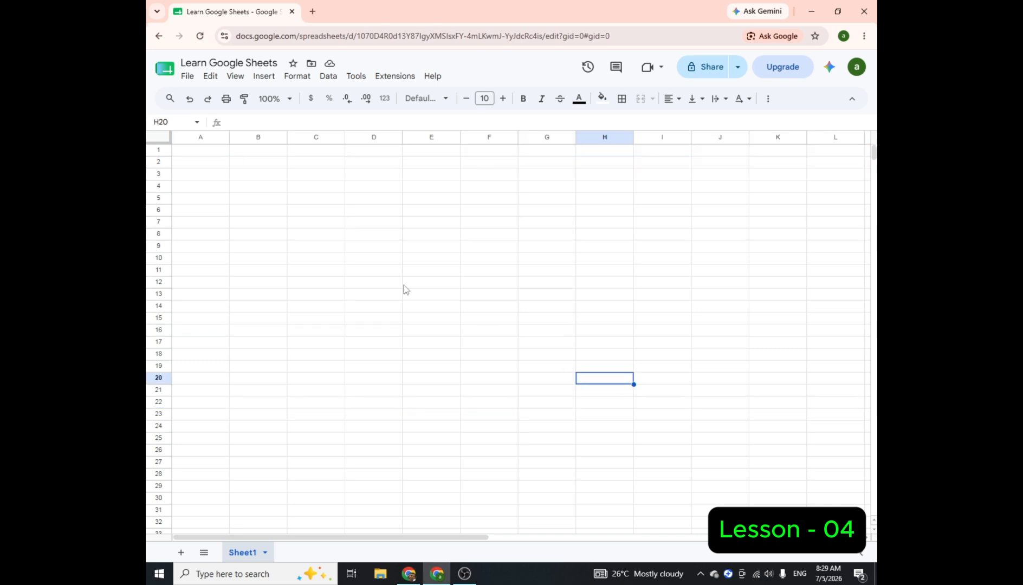
Step: Select the entire sheet repeatedly, clearing the selection at B10, at B4, and through row 3 at B6
left_click(156, 141)
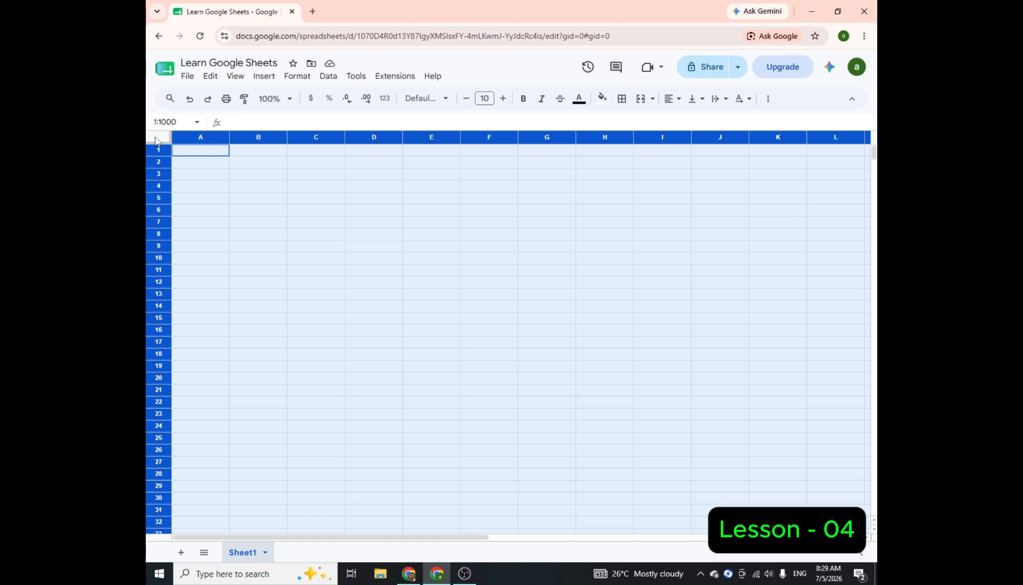
left_click(243, 257)
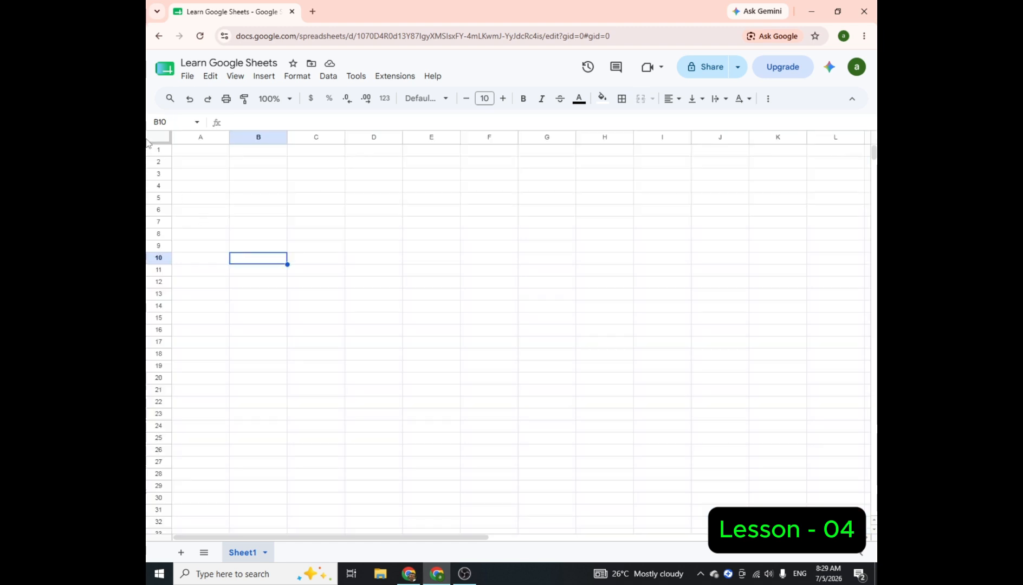
left_click(158, 138)
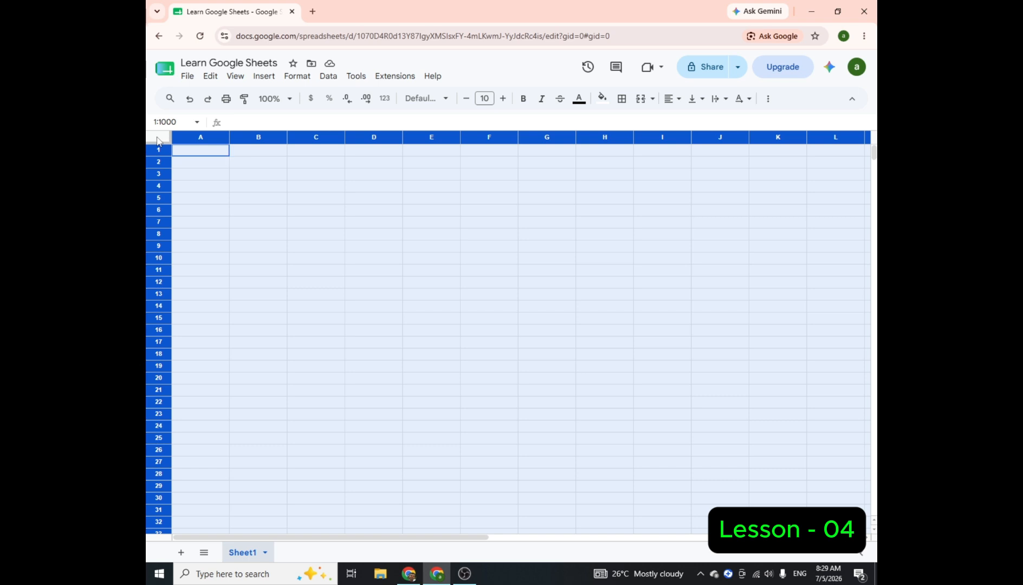
left_click(256, 190)
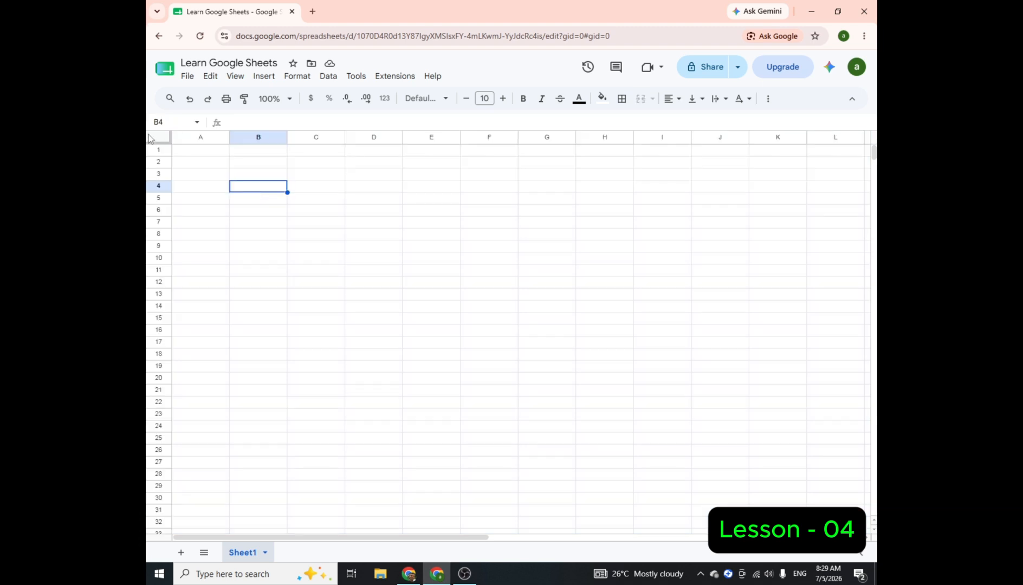
left_click(152, 140)
left_click(158, 174)
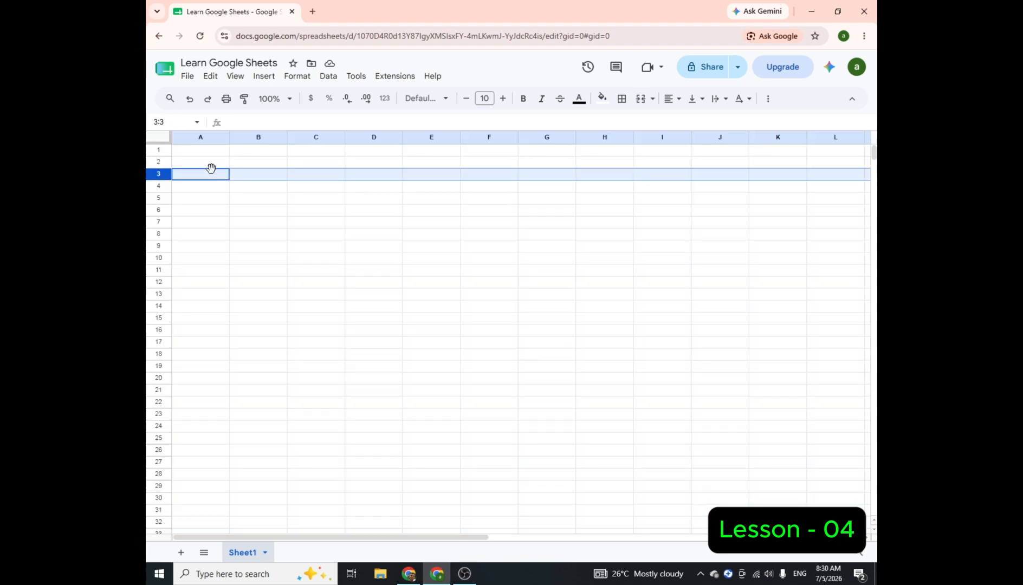
left_click(247, 215)
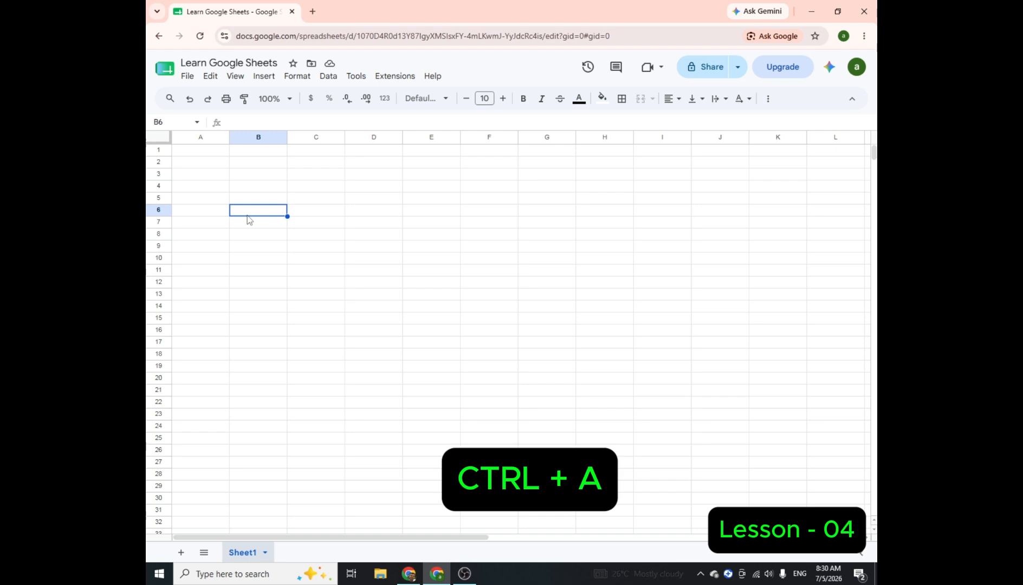
Step: Select the entire sheet starting from A1, clear it at B8, select the whole sheet again and return to B5
left_click(211, 151)
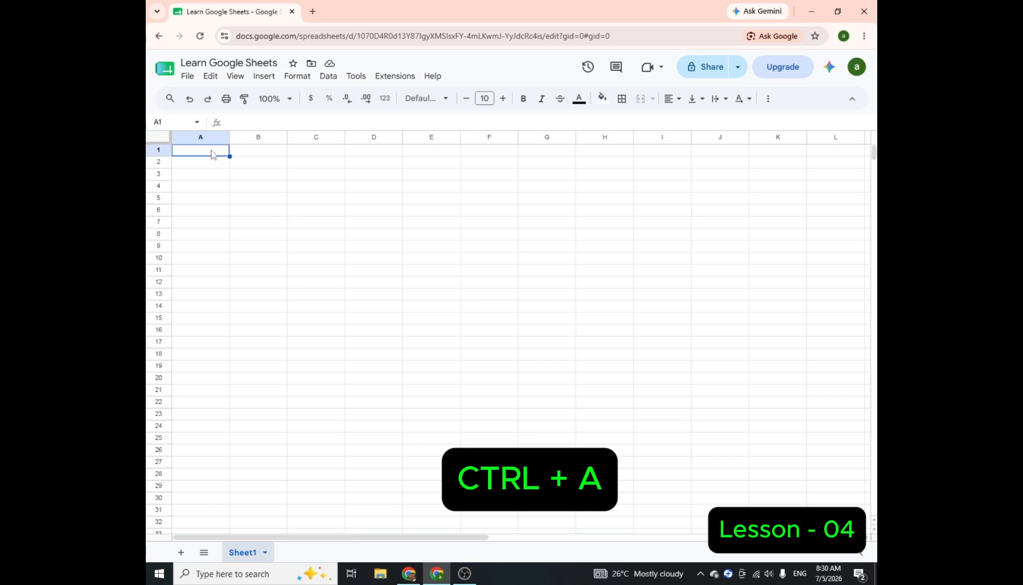
key("ctrl+a")
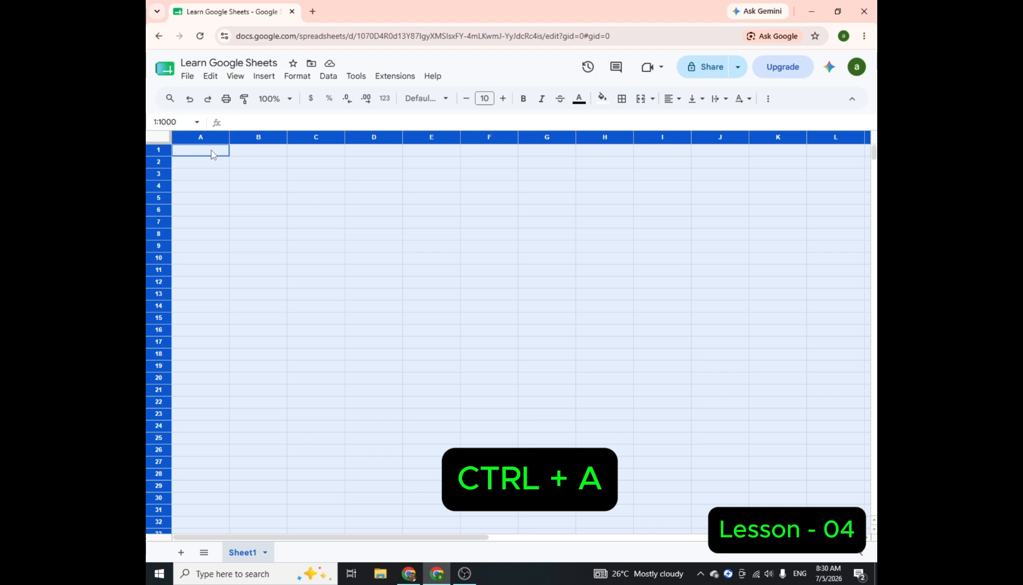
left_click(260, 235)
left_click(158, 139)
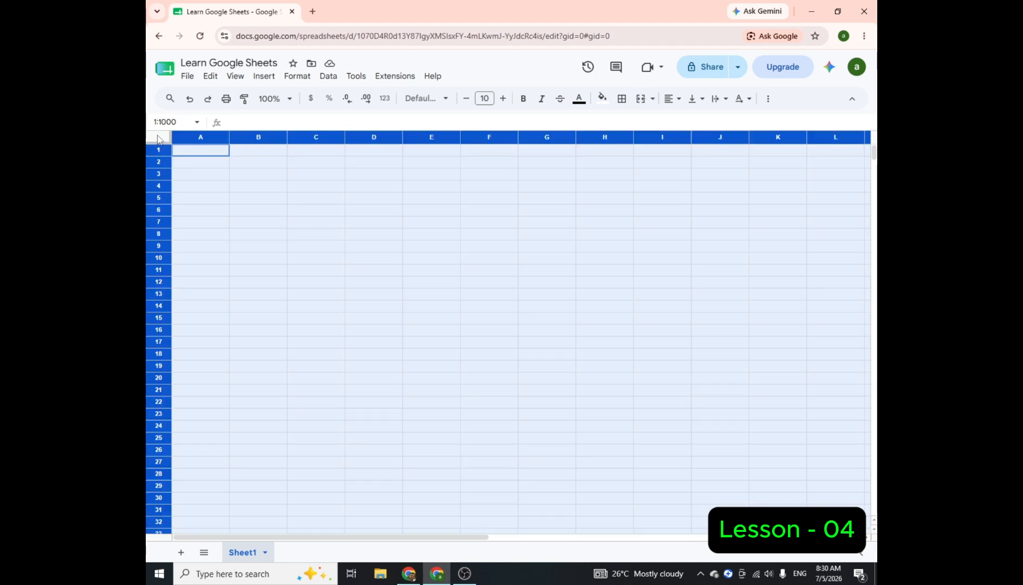
left_click(258, 194)
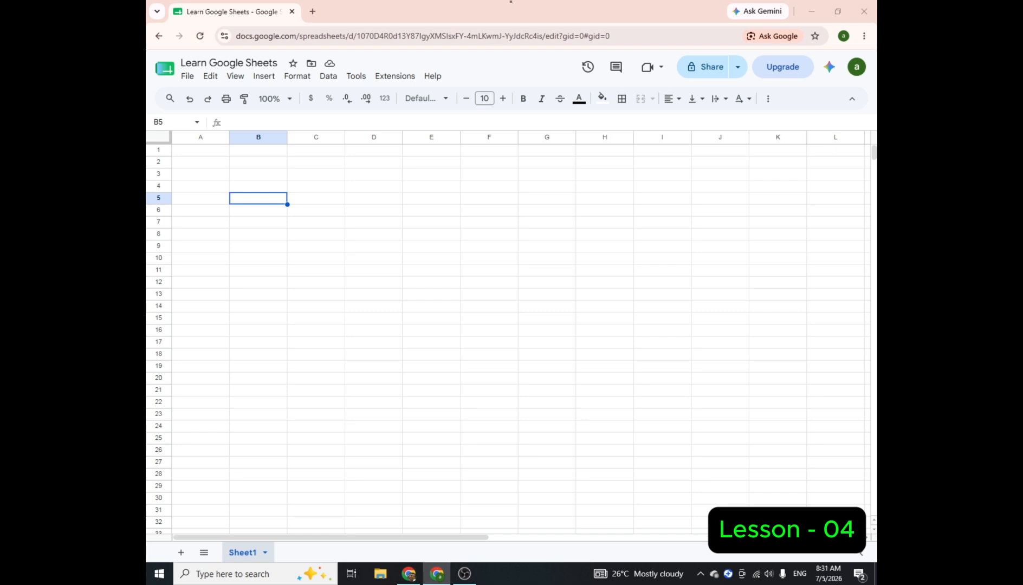
Step: Select the cell ranges B5:E14 and B5:E13 one after another, starting each from B5, and clear the selection at D10
left_click(320, 247)
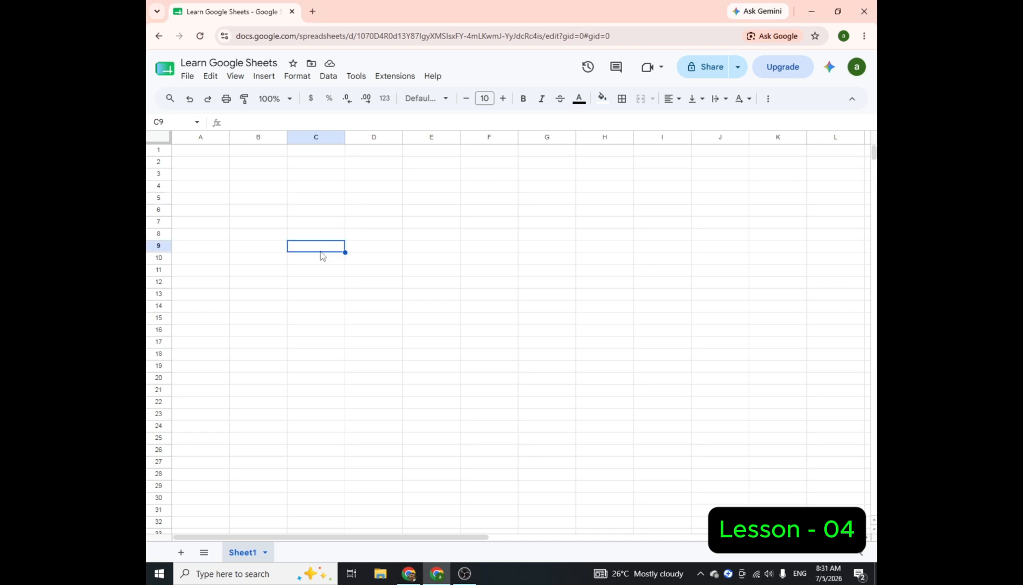
left_click(250, 201)
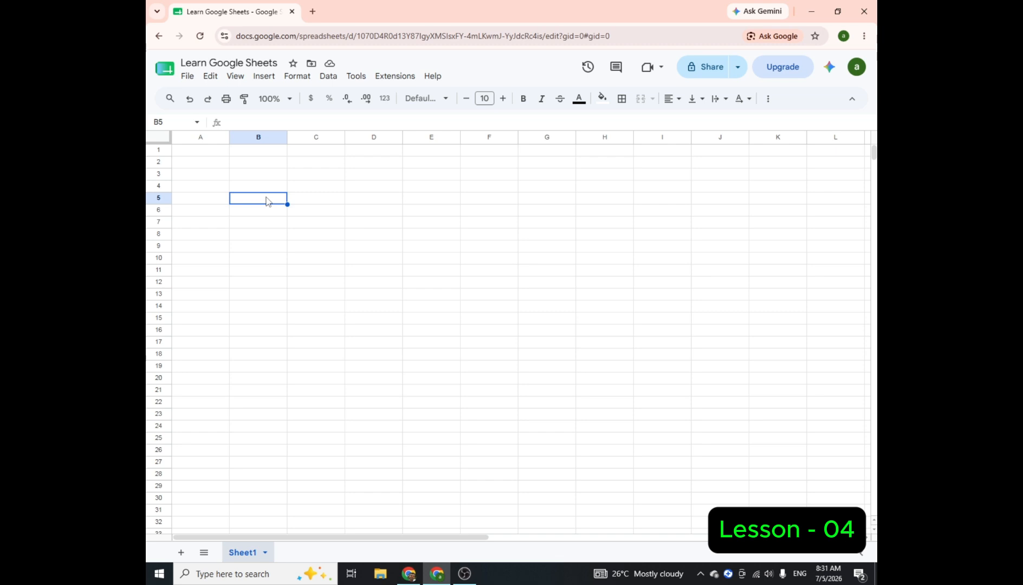
left_click_drag(265, 200, 450, 314)
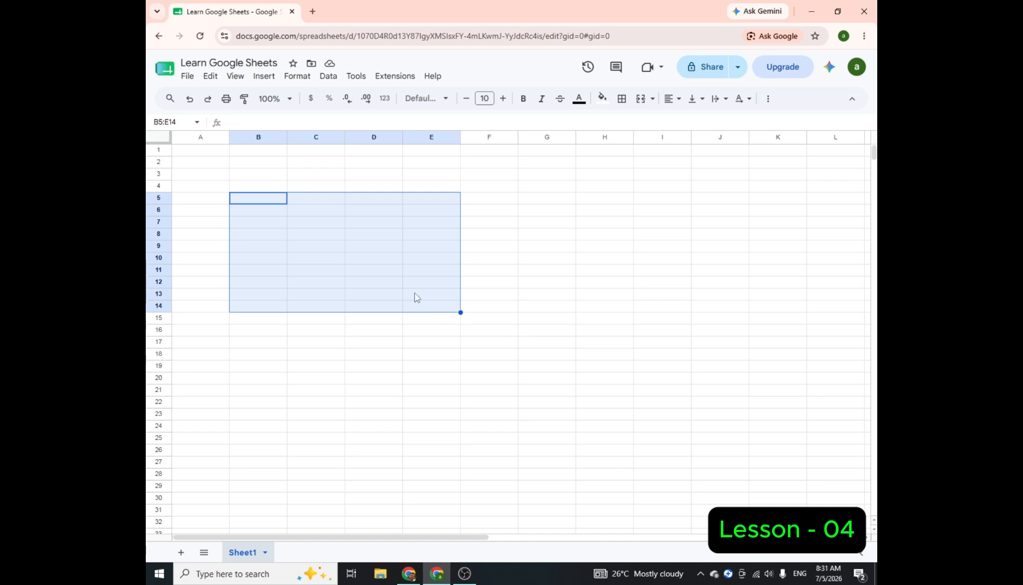
left_click(252, 199)
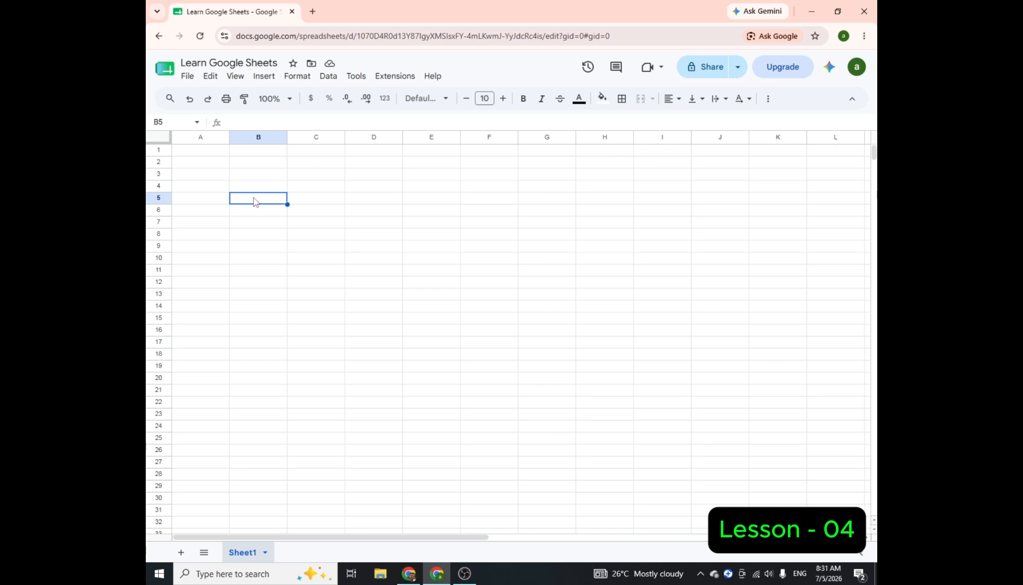
left_click_drag(255, 201, 411, 296)
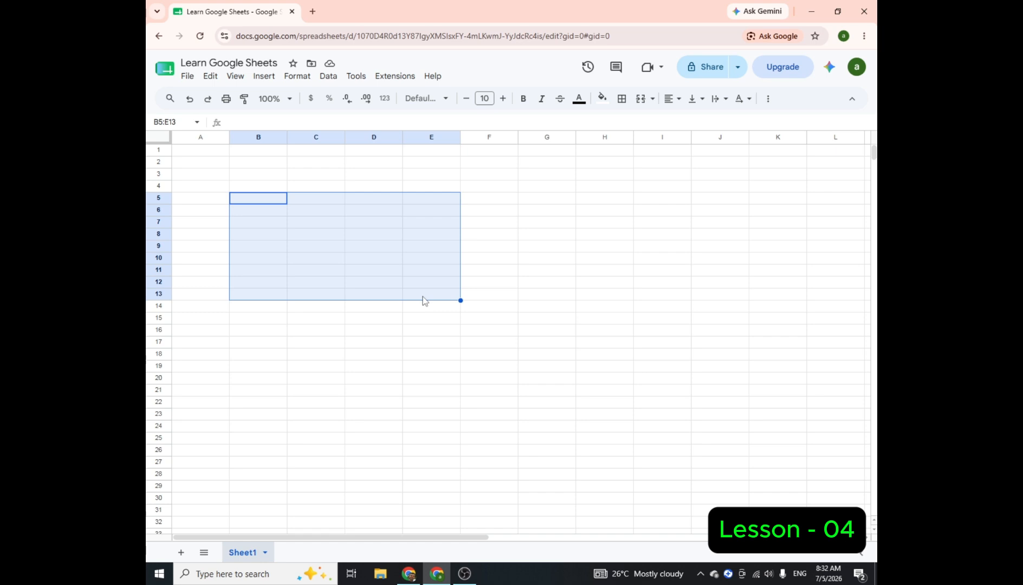
left_click(383, 265)
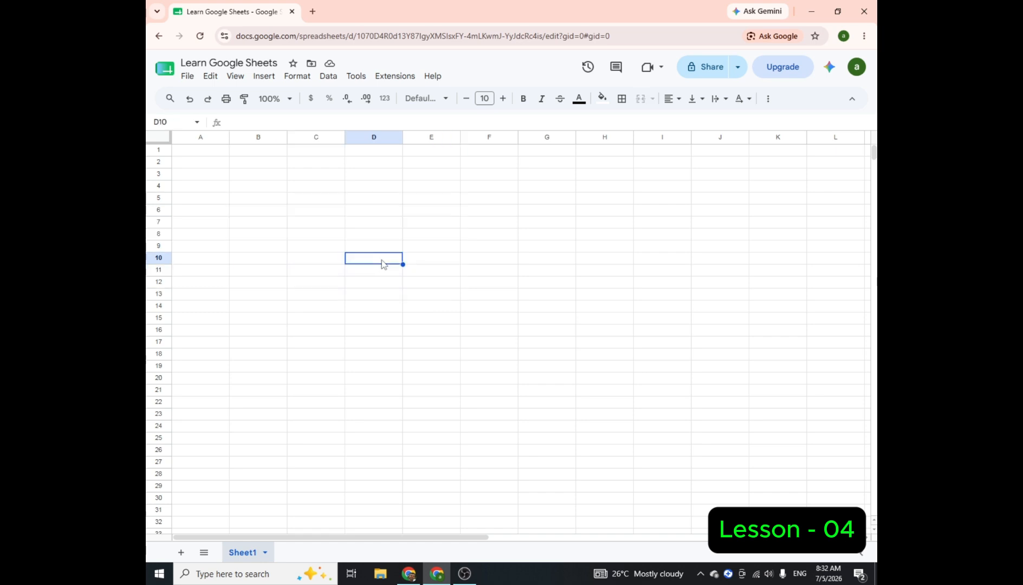